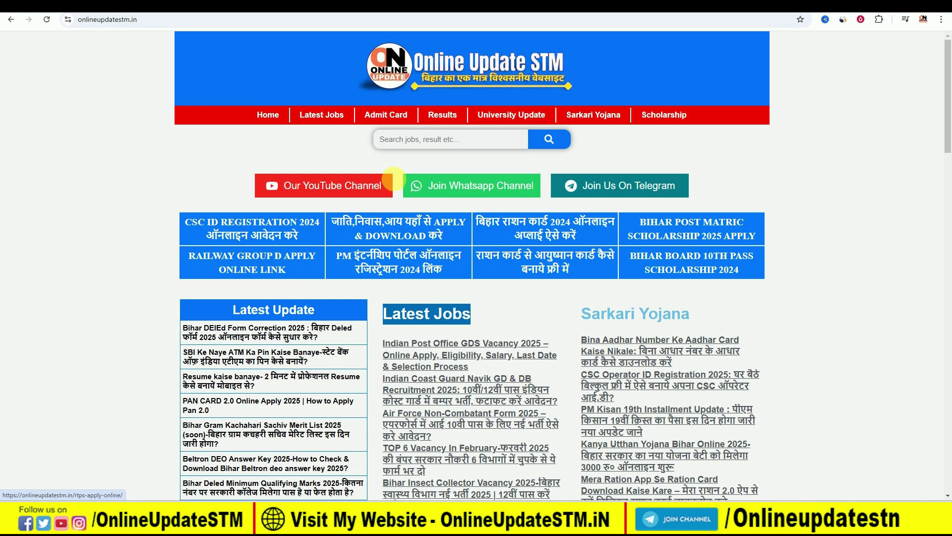
# Step: Search the site for "navik gd" and open the Indian Coast Guard Navik GD & DB Recruitment 2025 article
pyautogui.write('n')
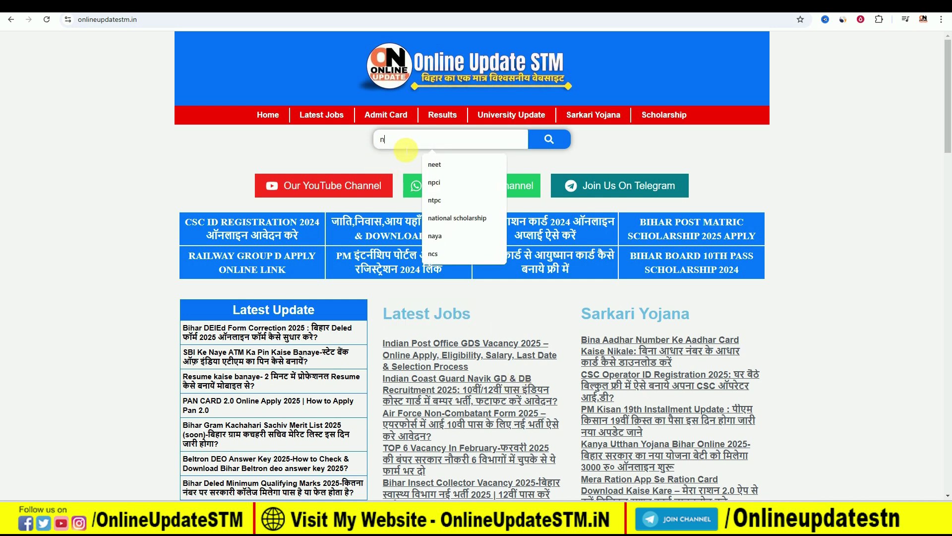
pyautogui.write('avik gd')
pyautogui.click(556, 141)
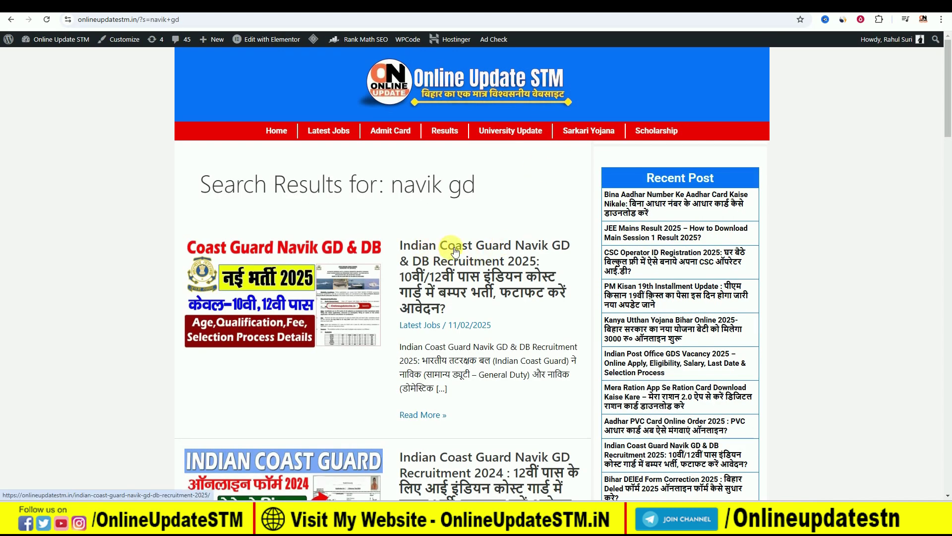
pyautogui.click(455, 252)
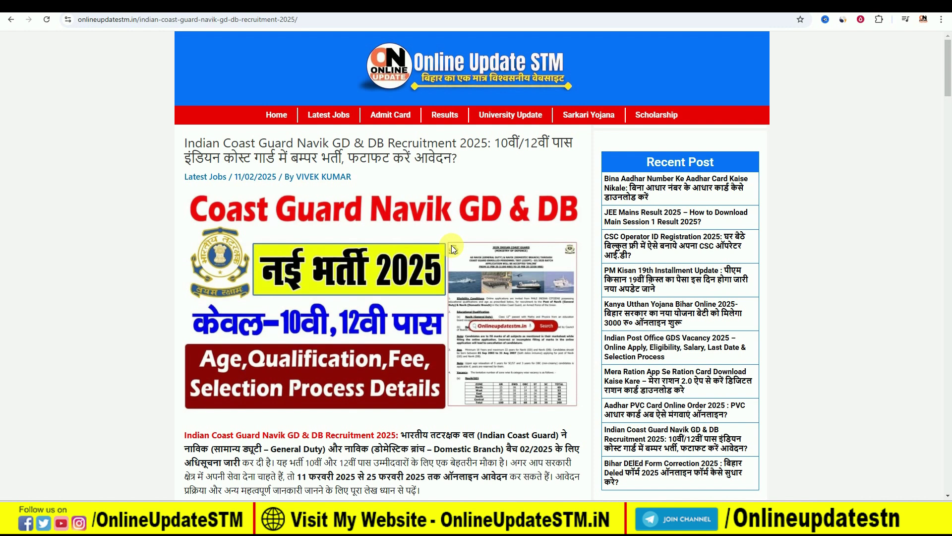
# Step: Examine the article's application dates and its vacancy numbers for the General Duty and Domestic Branch posts
pyautogui.scroll(-10, 451, 245)
pyautogui.scroll(-6, 446, 246)
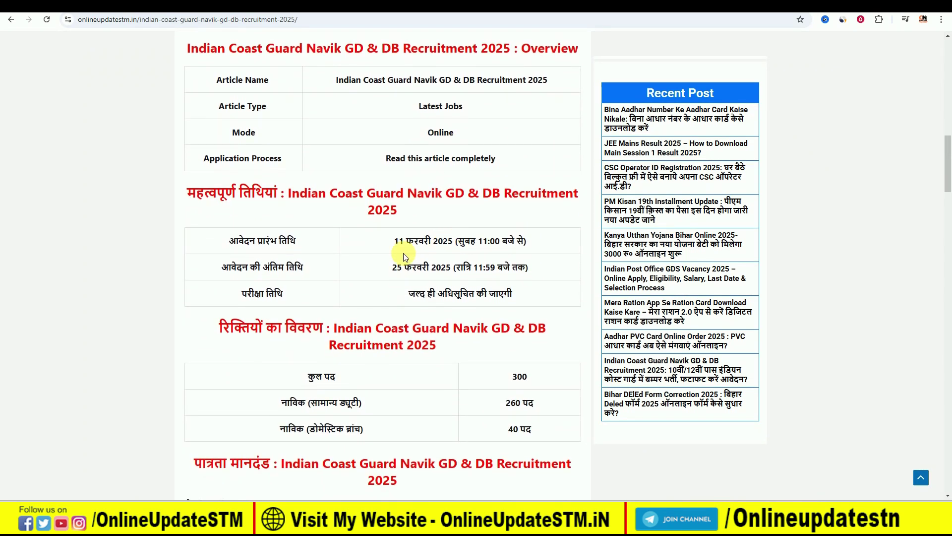
pyautogui.moveTo(391, 267); pyautogui.dragTo(431, 267)
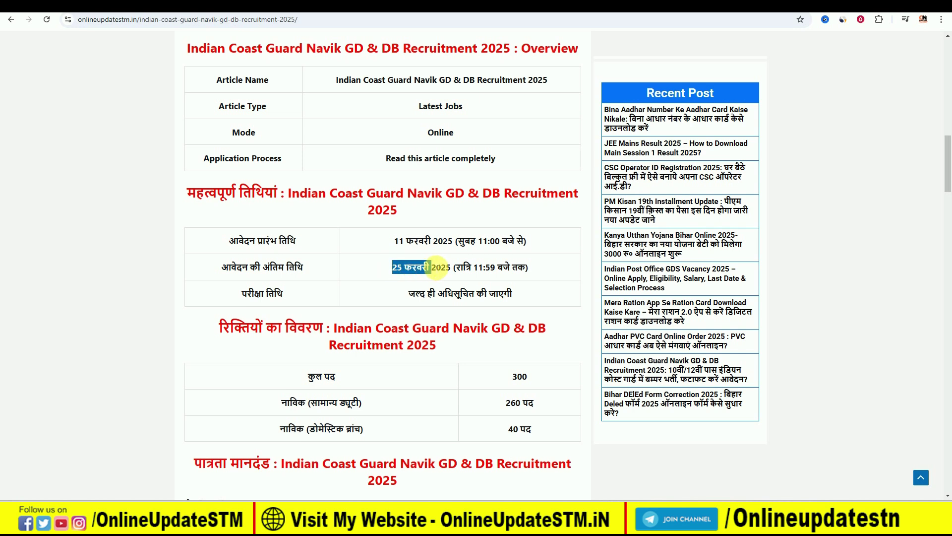
pyautogui.click(432, 268)
pyautogui.scroll(-2, 431, 267)
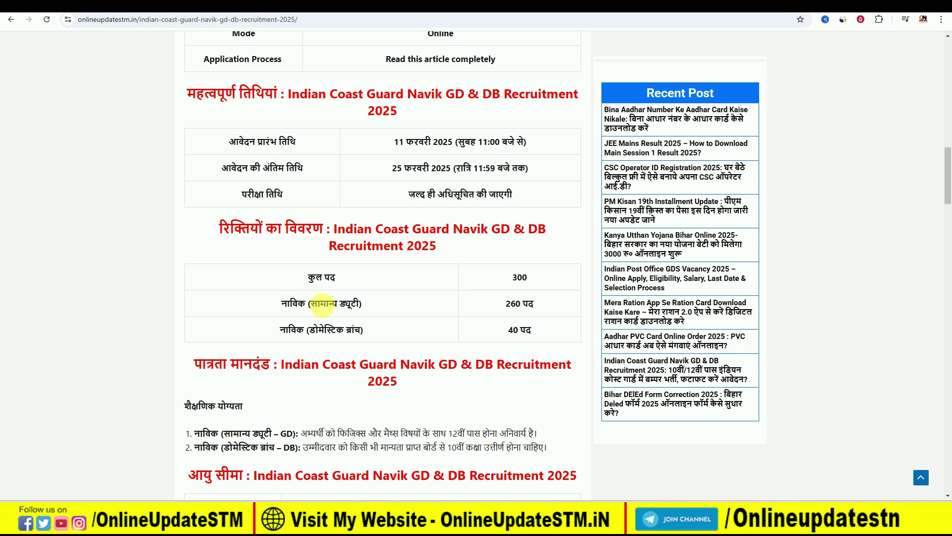
pyautogui.doubleClick(506, 304)
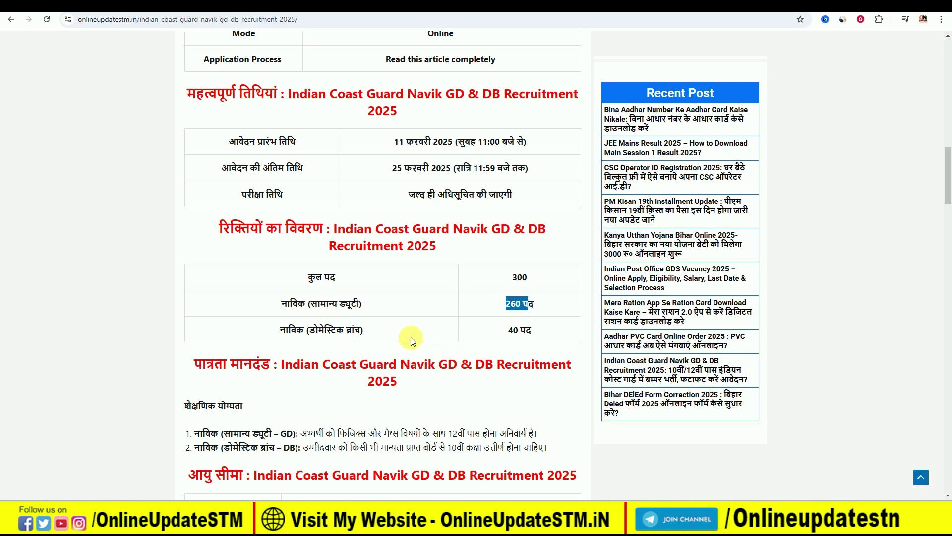
pyautogui.moveTo(514, 327); pyautogui.dragTo(508, 328)
# Step: Review the article's educational qualification, age limit, pay, application fee, selection procedure and how-to-apply sections down to the important links
pyautogui.scroll(-1, 401, 367)
pyautogui.scroll(-1, 402, 366)
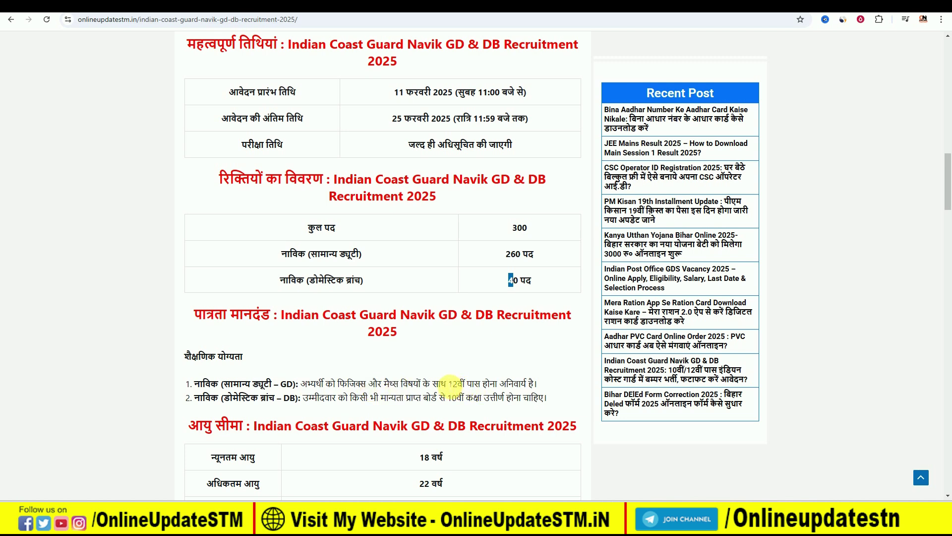
pyautogui.moveTo(448, 383); pyautogui.dragTo(493, 382)
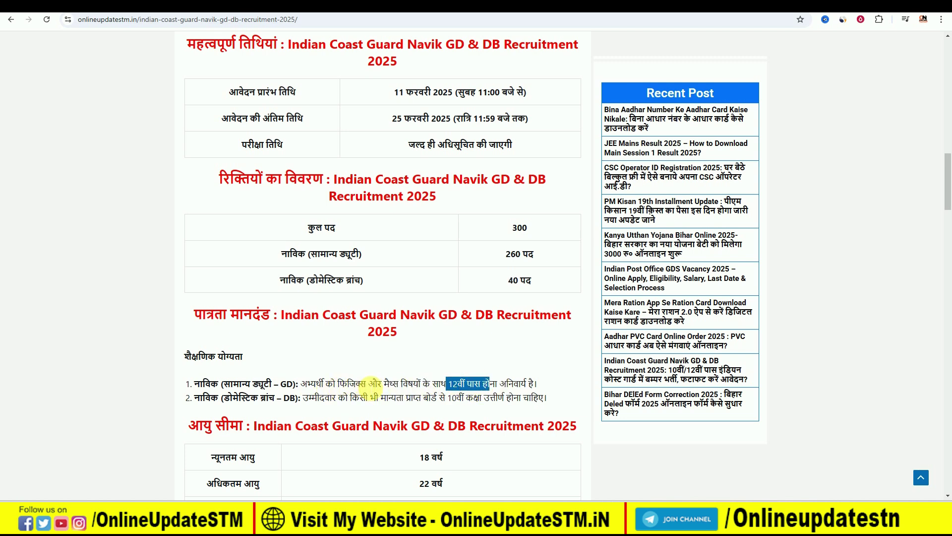
pyautogui.click(406, 381)
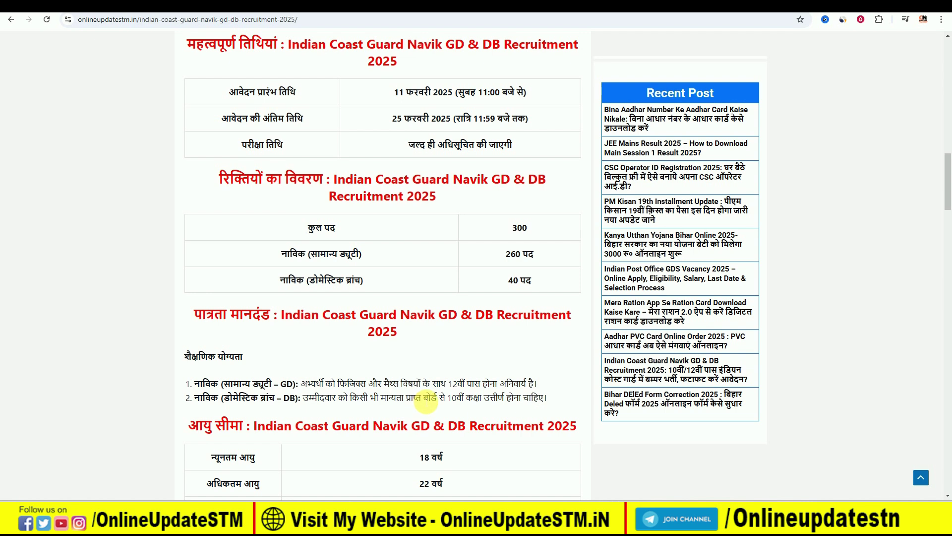
pyautogui.scroll(-1, 401, 357)
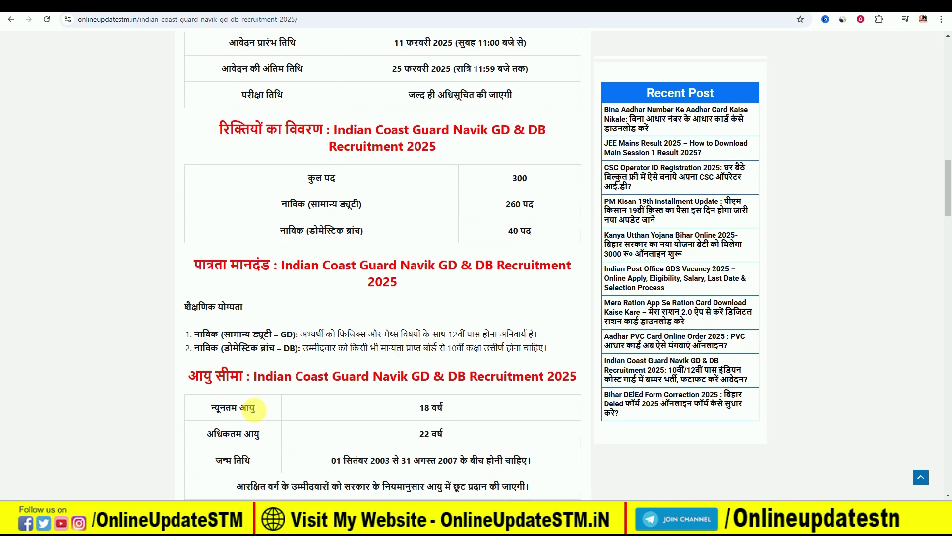
pyautogui.scroll(-1, 402, 387)
pyautogui.scroll(-4, 401, 387)
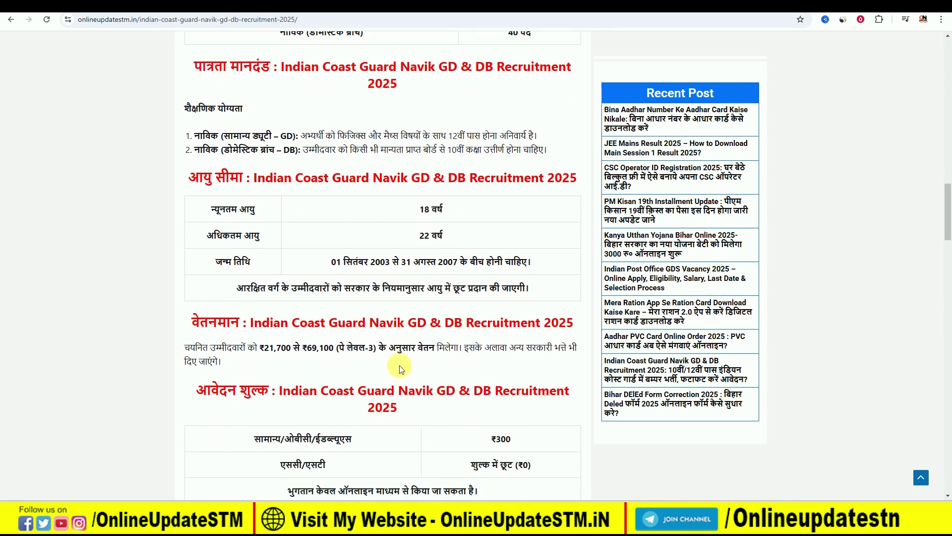
pyautogui.scroll(-2, 400, 365)
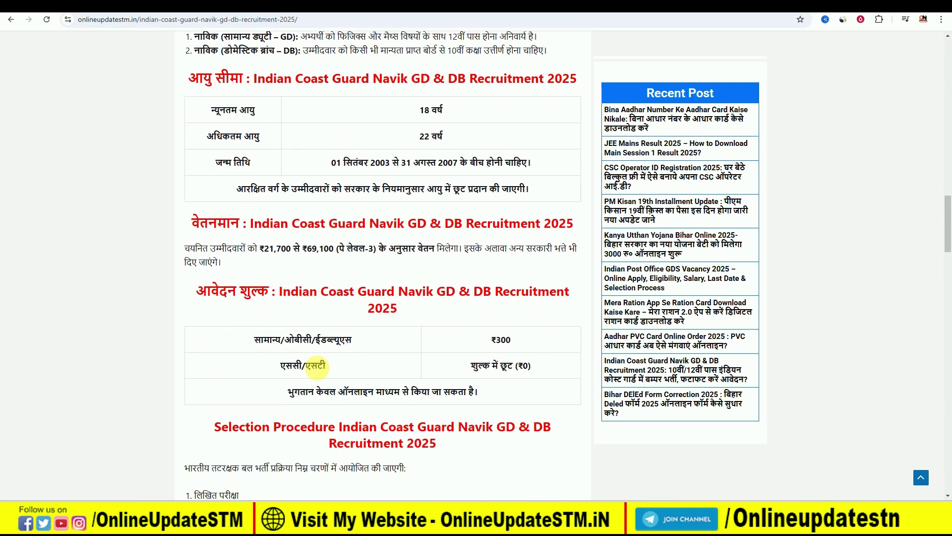
pyautogui.scroll(-3, 370, 362)
pyautogui.scroll(-12, 372, 362)
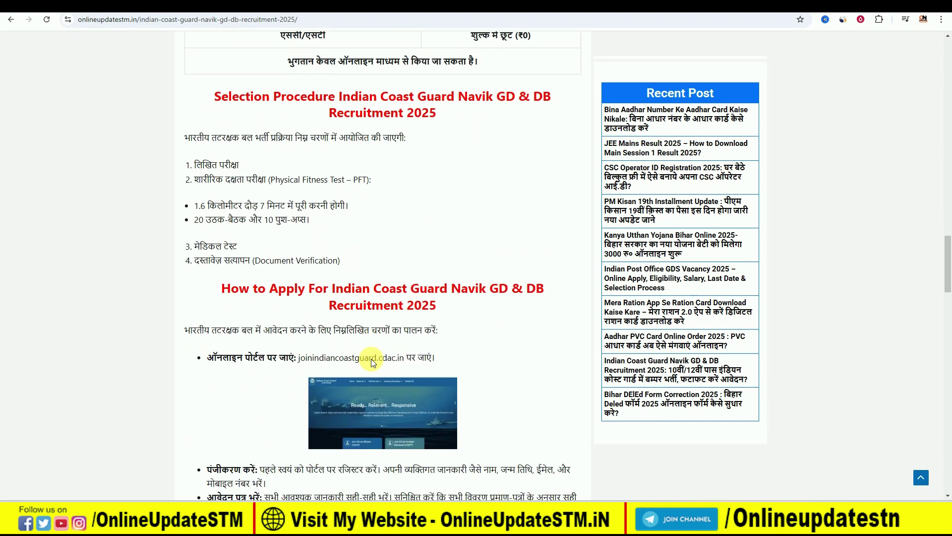
pyautogui.scroll(-2, 372, 362)
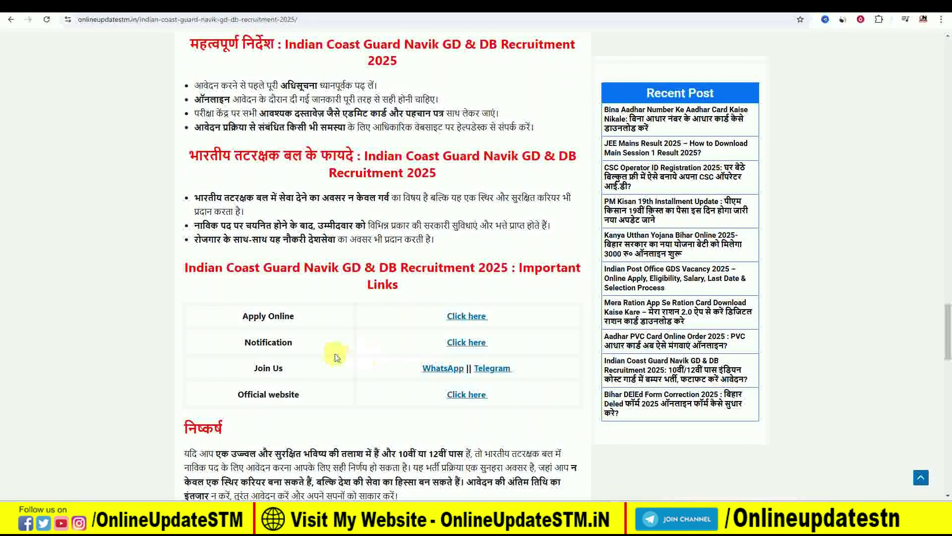
# Step: Open the official notification PDF and review its age limits, zone-wise vacancies, selection procedure and biometric rules
pyautogui.click(462, 342)
pyautogui.scroll(5, 460, 340)
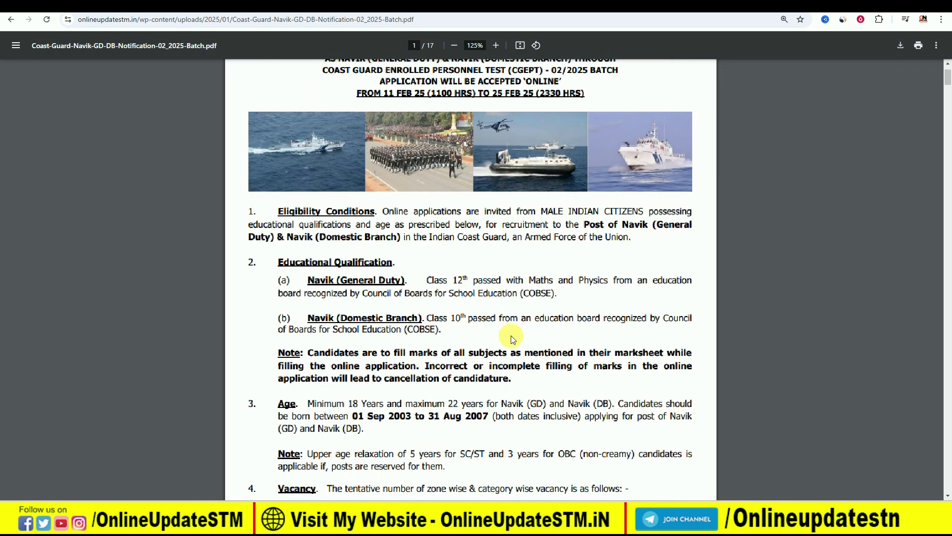
pyautogui.scroll(-4, 432, 301)
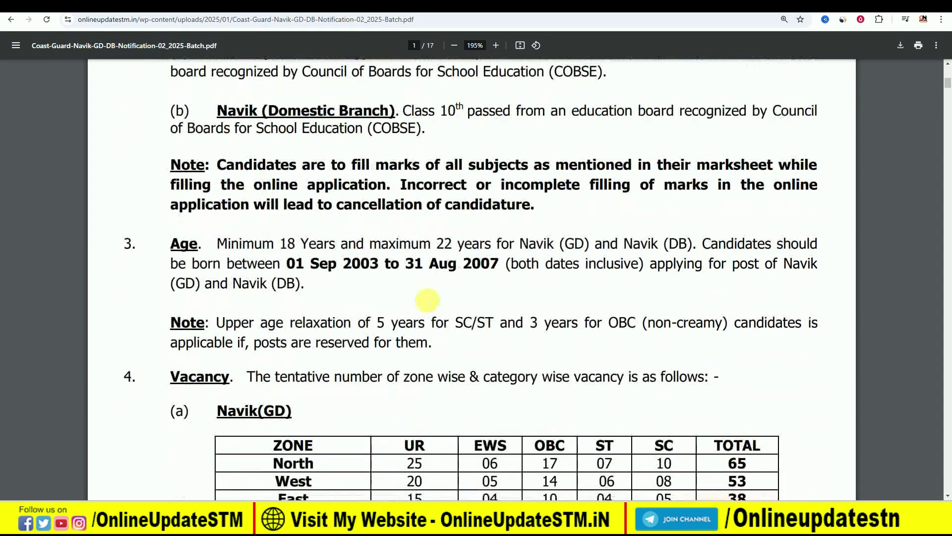
pyautogui.moveTo(278, 264); pyautogui.dragTo(513, 264)
pyautogui.click(548, 339)
pyautogui.scroll(-7, 546, 337)
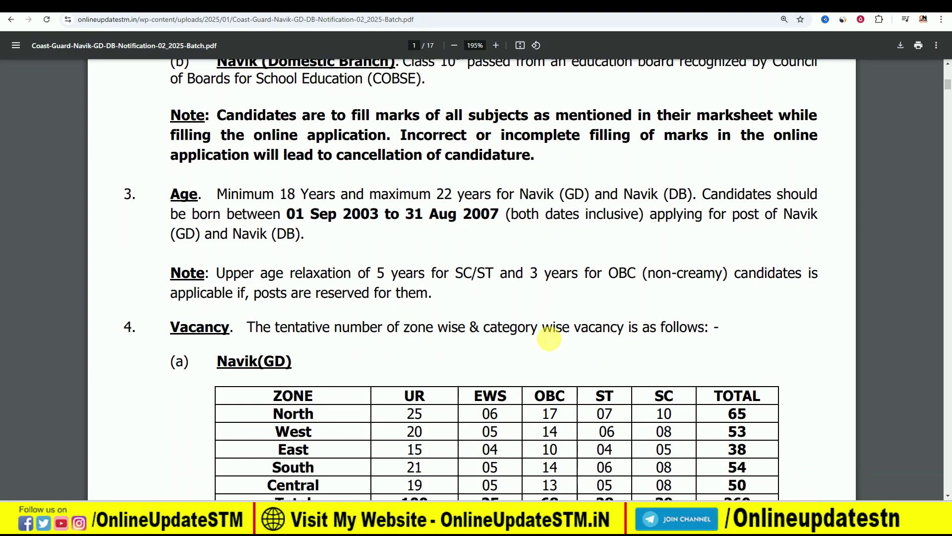
pyautogui.scroll(-10, 496, 336)
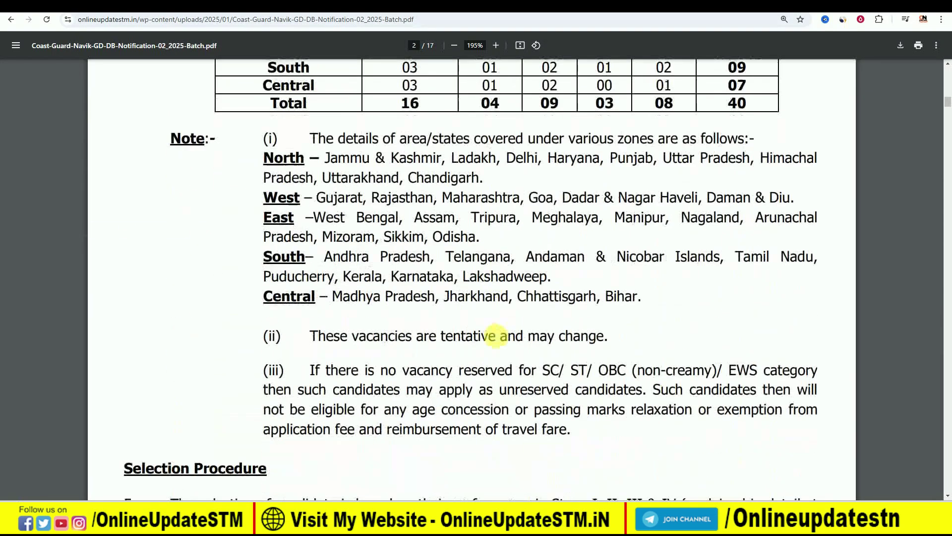
pyautogui.scroll(-7, 307, 342)
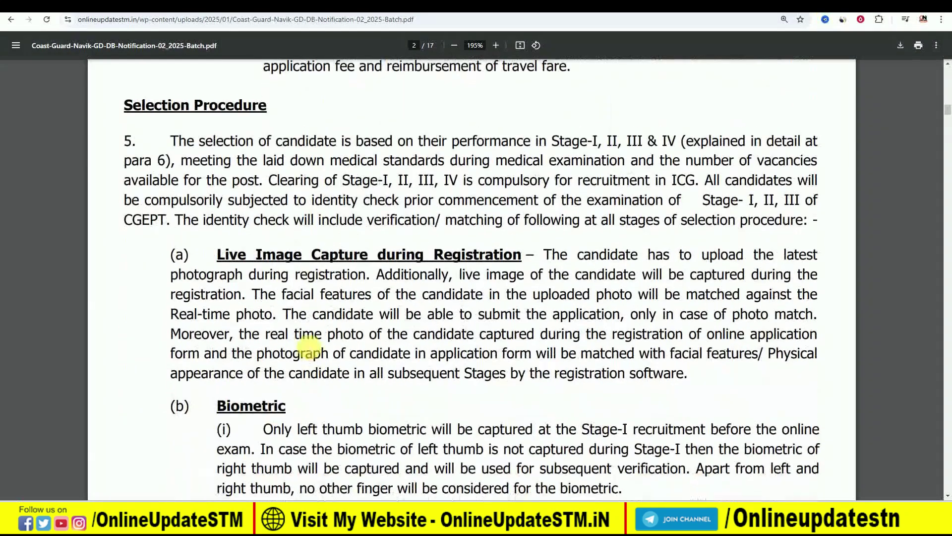
pyautogui.scroll(-1, 308, 342)
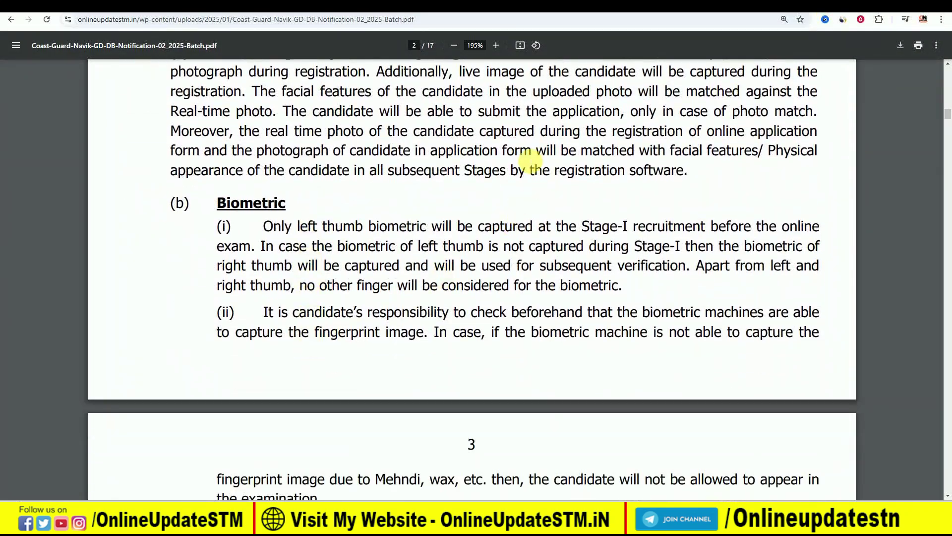
# Step: Return to the recruitment article, follow its Apply Online link and open the form for creating a new candidate account
pyautogui.click(12, 19)
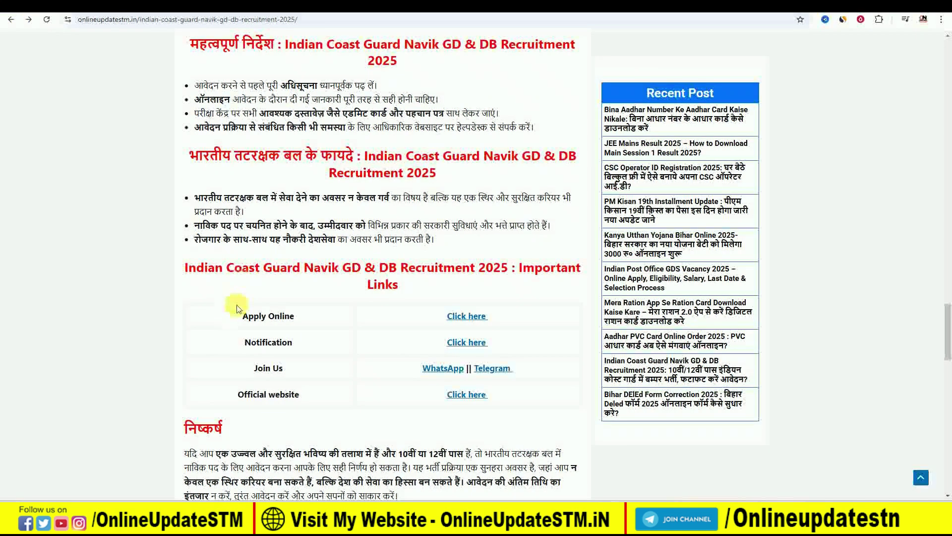
pyautogui.moveTo(243, 315); pyautogui.dragTo(300, 317)
pyautogui.click(304, 314)
pyautogui.click(464, 317)
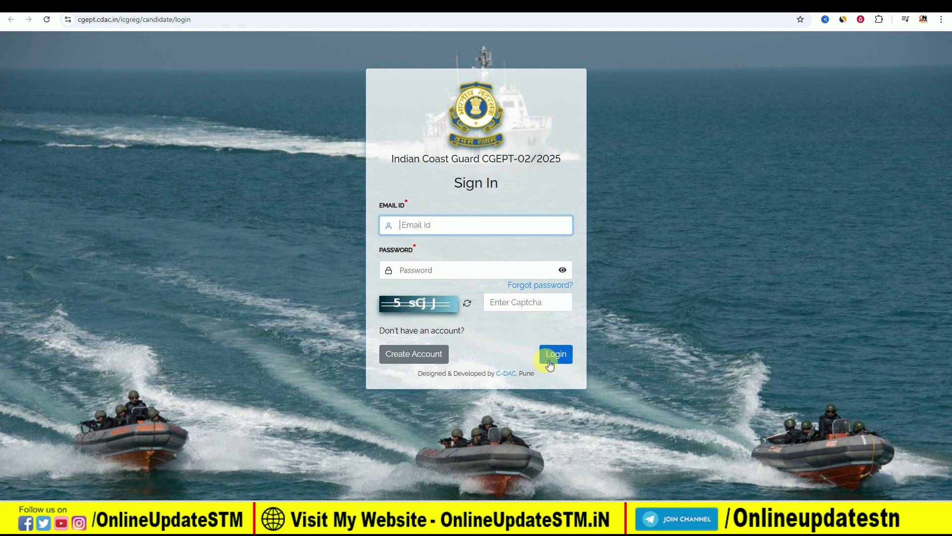
pyautogui.click(398, 355)
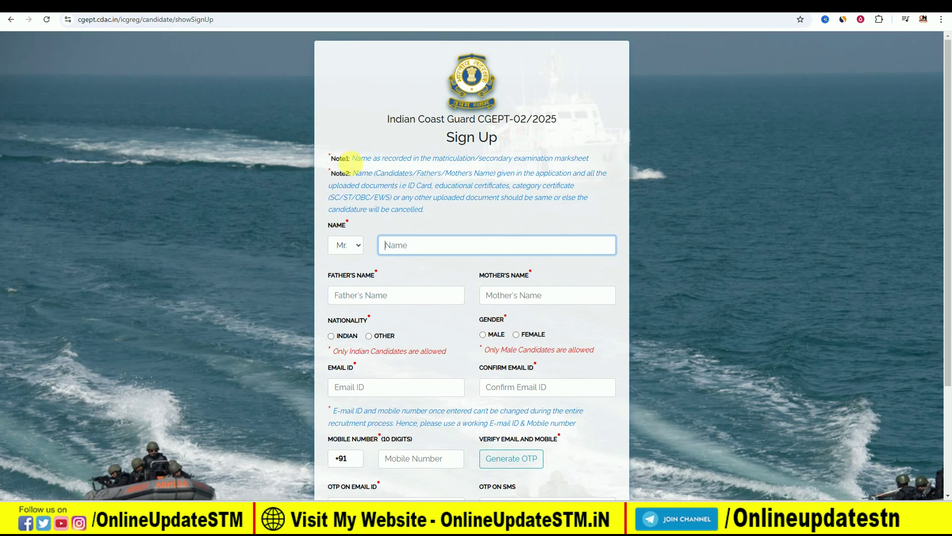
# Step: Examine the two sign-up notes about matching the candidate's and parents' names with the marksheet and uploaded documents
pyautogui.moveTo(353, 158); pyautogui.dragTo(580, 158)
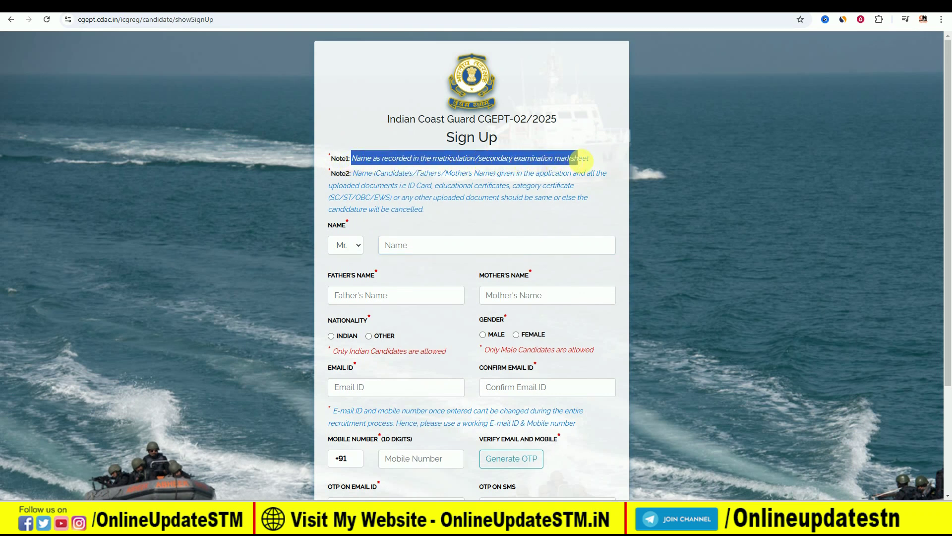
pyautogui.moveTo(412, 173); pyautogui.dragTo(462, 174)
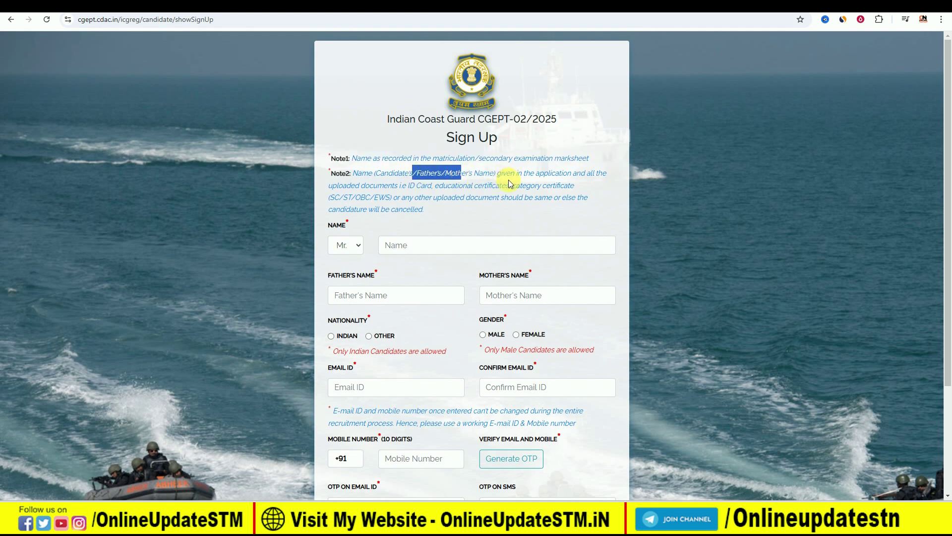
pyautogui.click(540, 211)
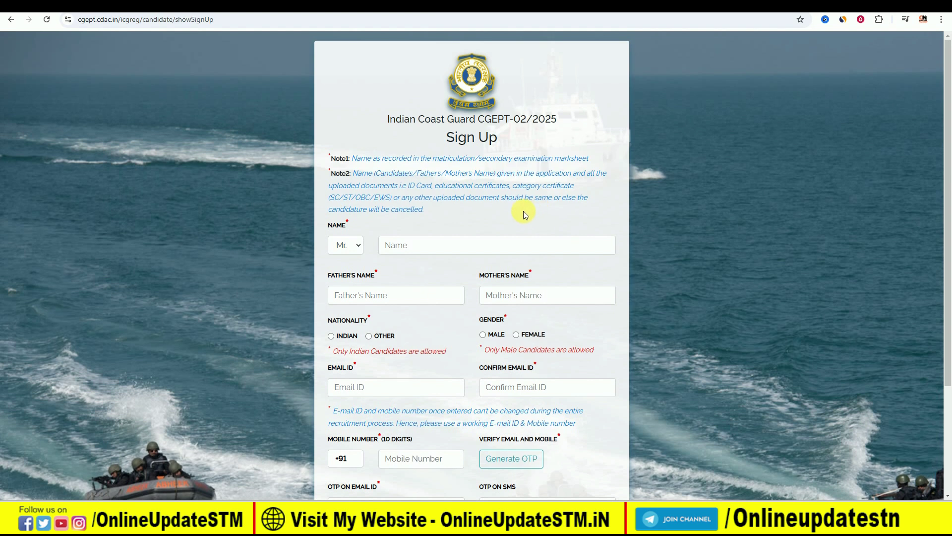
# Step: Keep the title Mr. and set the nationality to Indian and the gender to Male on the sign-up form
pyautogui.click(357, 244)
pyautogui.click(354, 244)
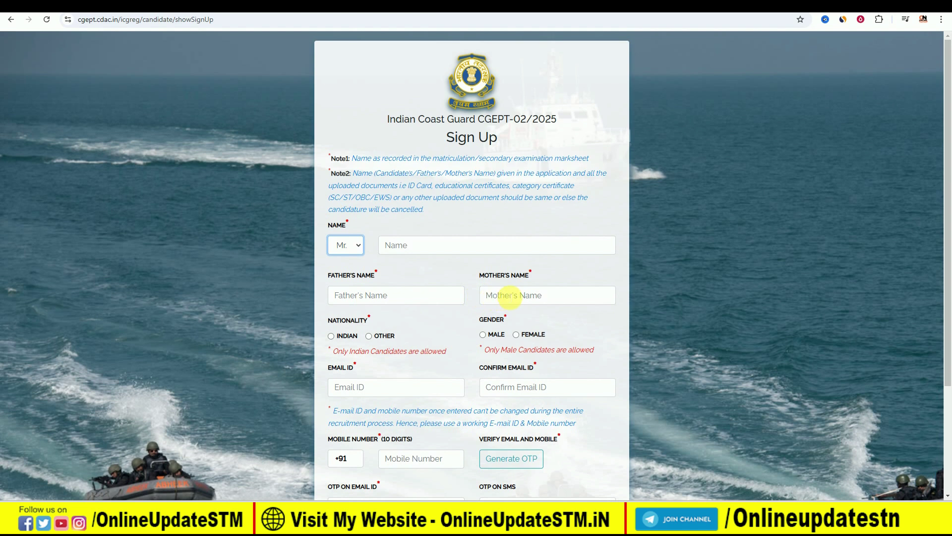
pyautogui.click(332, 337)
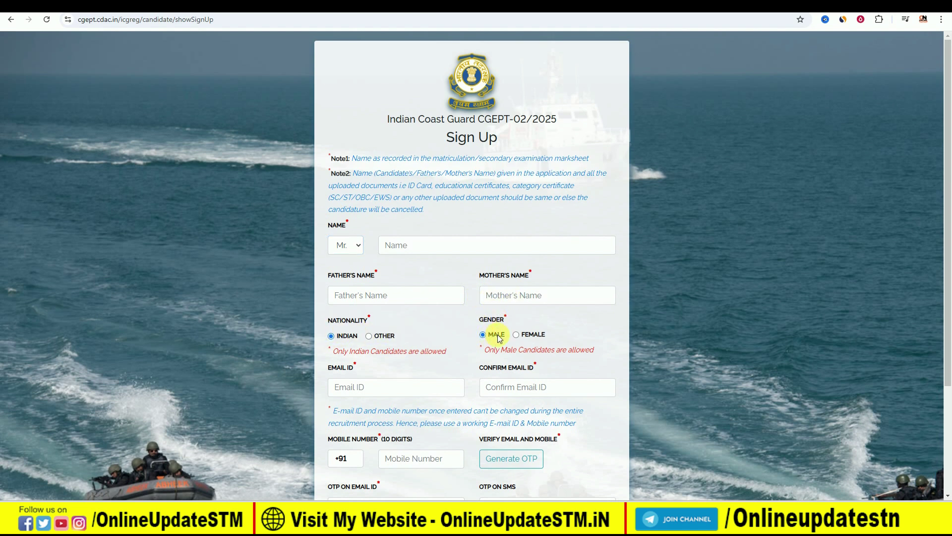
# Step: Try to set the gender to Female, read the alert and dismiss it
pyautogui.click(517, 334)
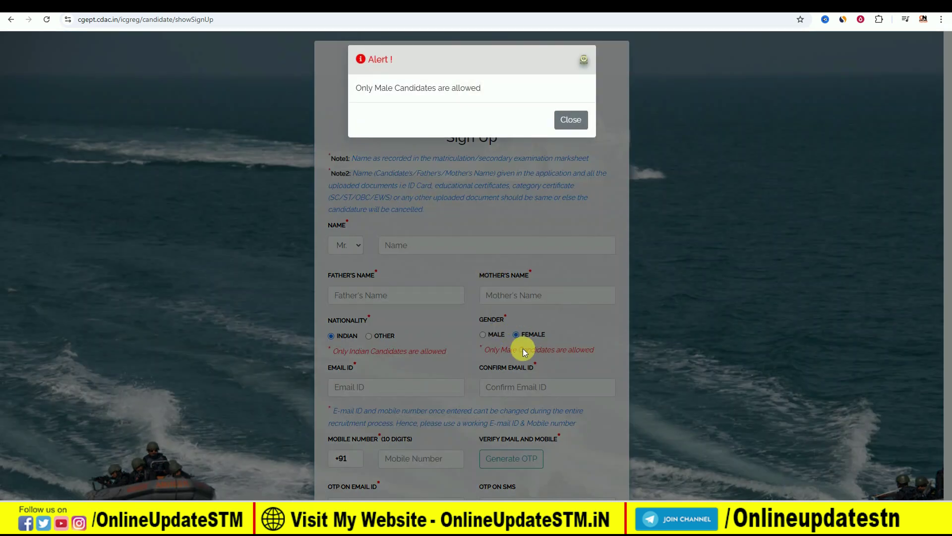
pyautogui.moveTo(357, 90); pyautogui.dragTo(400, 90)
pyautogui.click(571, 124)
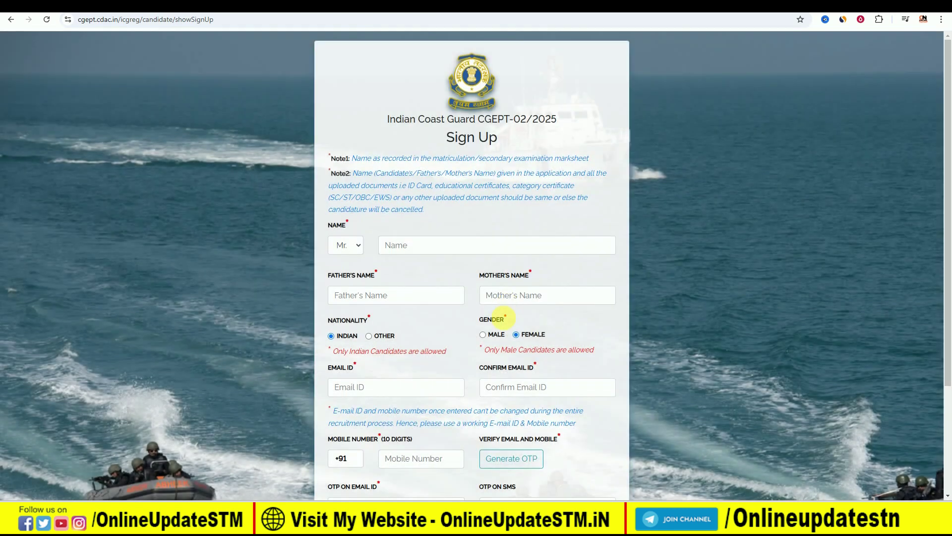
# Step: Choose Youtube as the source of information about Coast Guard recruitment and submit the completed sign-up form
pyautogui.scroll(-1, 443, 333)
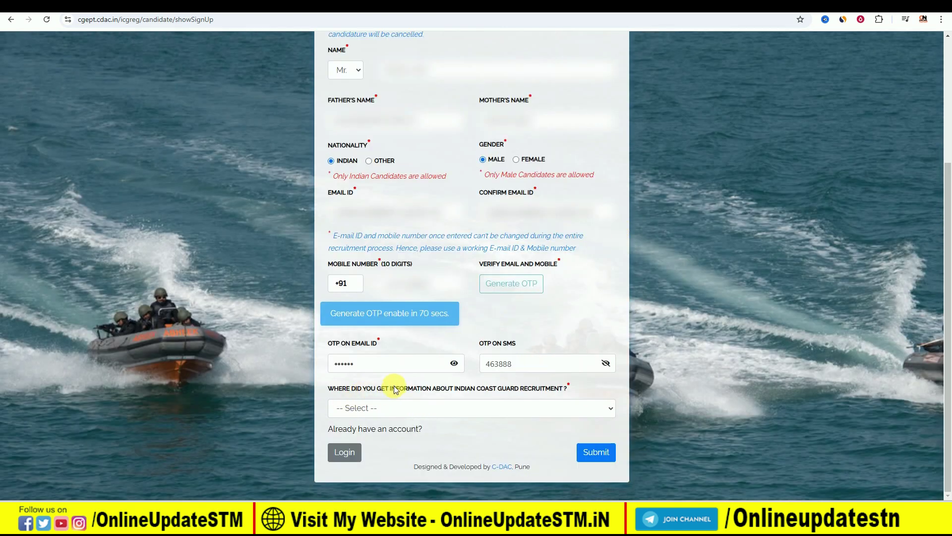
pyautogui.click(406, 409)
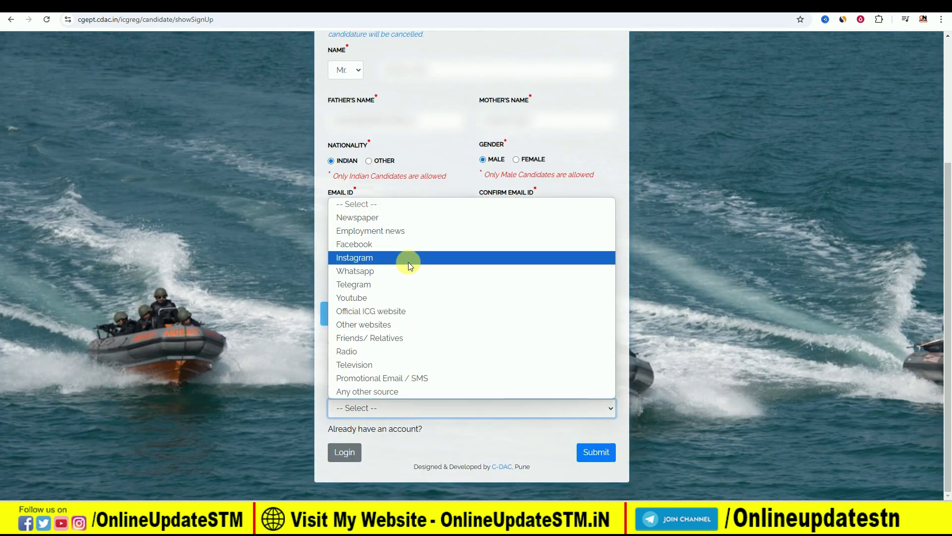
pyautogui.click(392, 297)
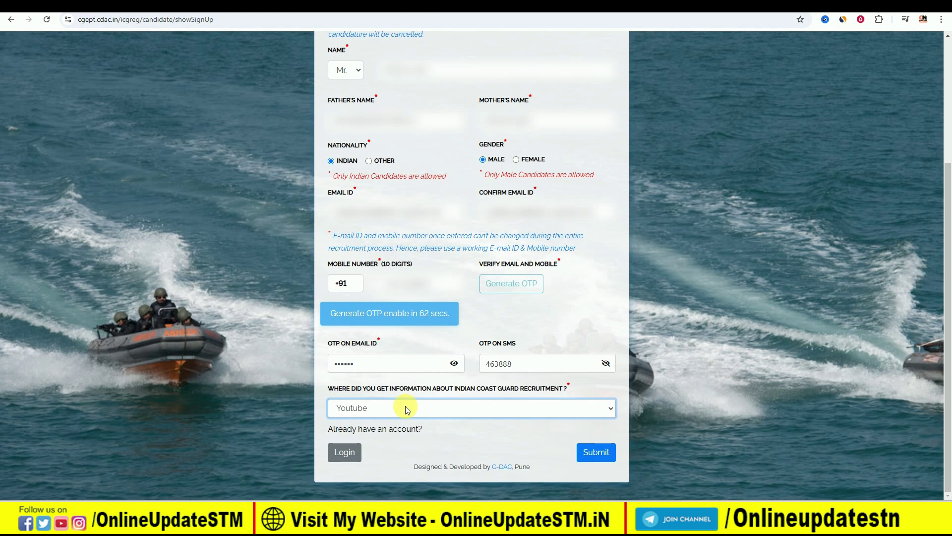
pyautogui.click(597, 454)
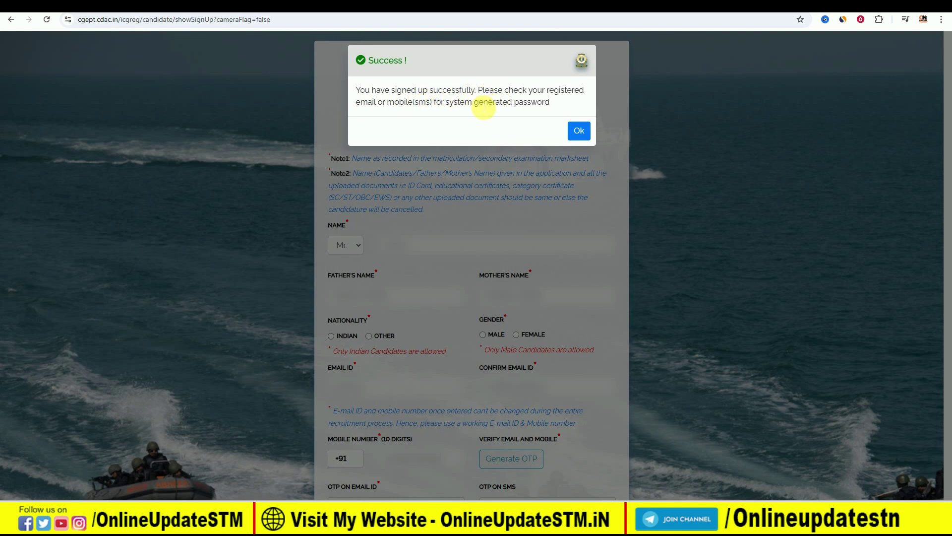
# Step: Dismiss the sign-up success message and look over the Reset Password form
pyautogui.click(579, 131)
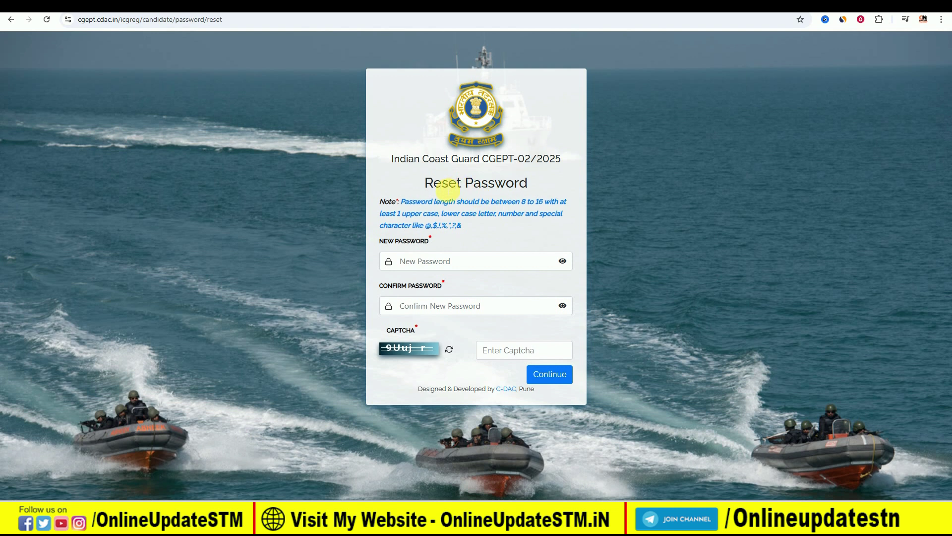
pyautogui.moveTo(424, 182); pyautogui.dragTo(538, 182)
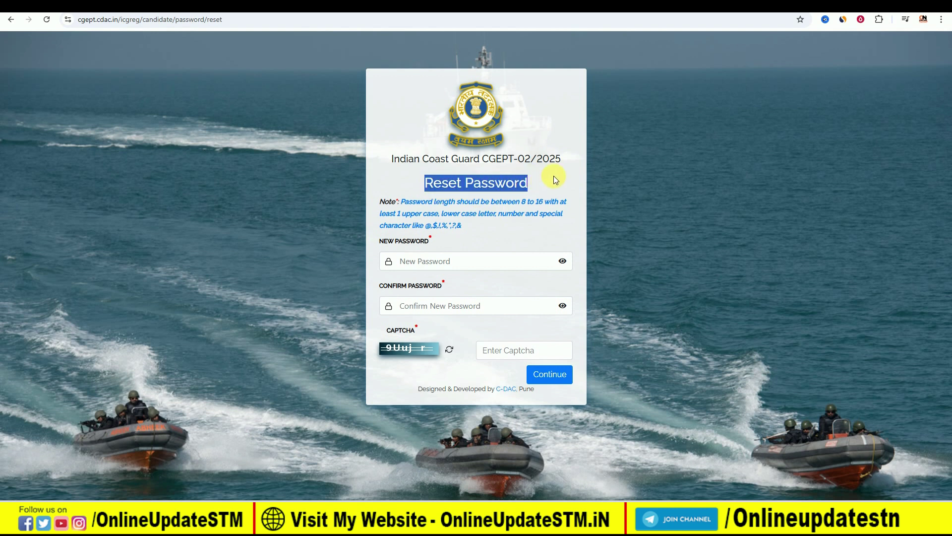
pyautogui.click(553, 175)
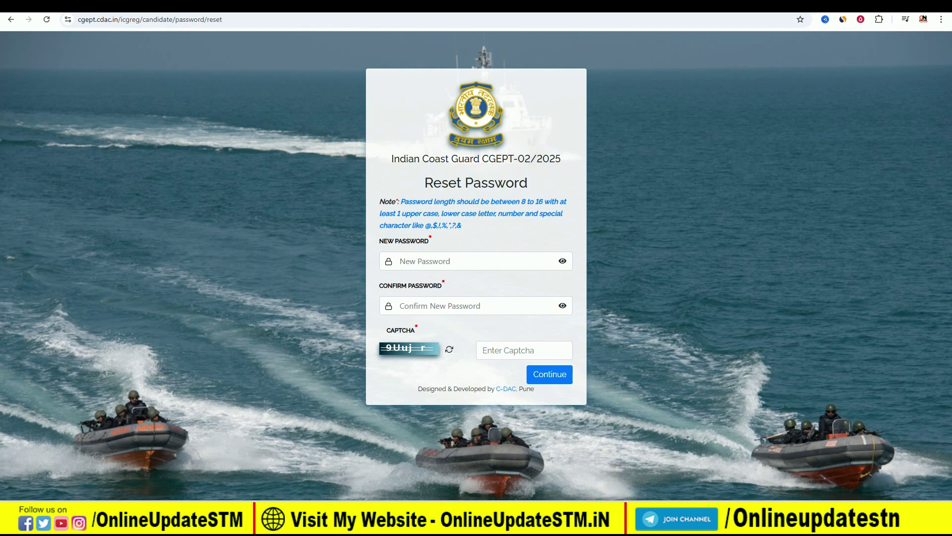
# Step: Switch to Notepad, enlarge and examine the sample password format, and return to the reset form
pyautogui.click(565, 520)
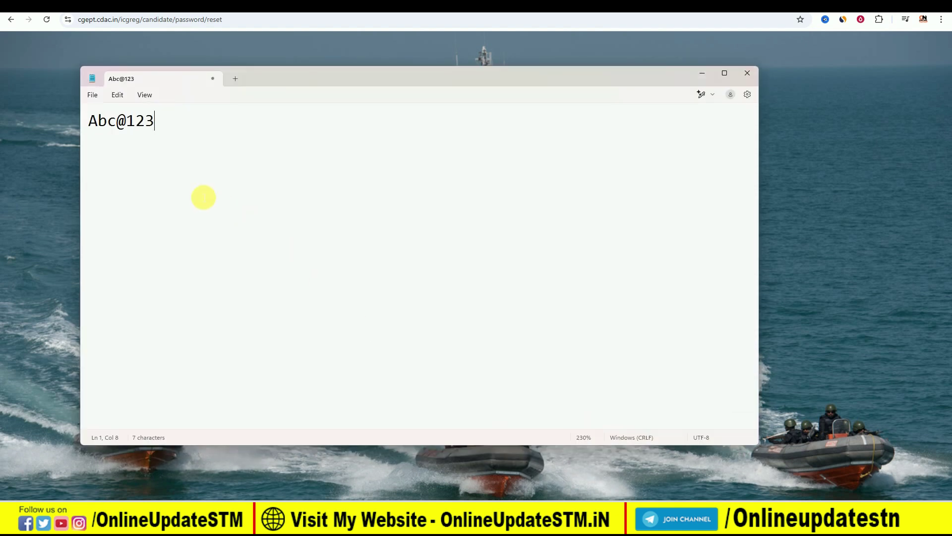
pyautogui.scroll(3, 204, 197)
pyautogui.moveTo(91, 122); pyautogui.dragTo(112, 129)
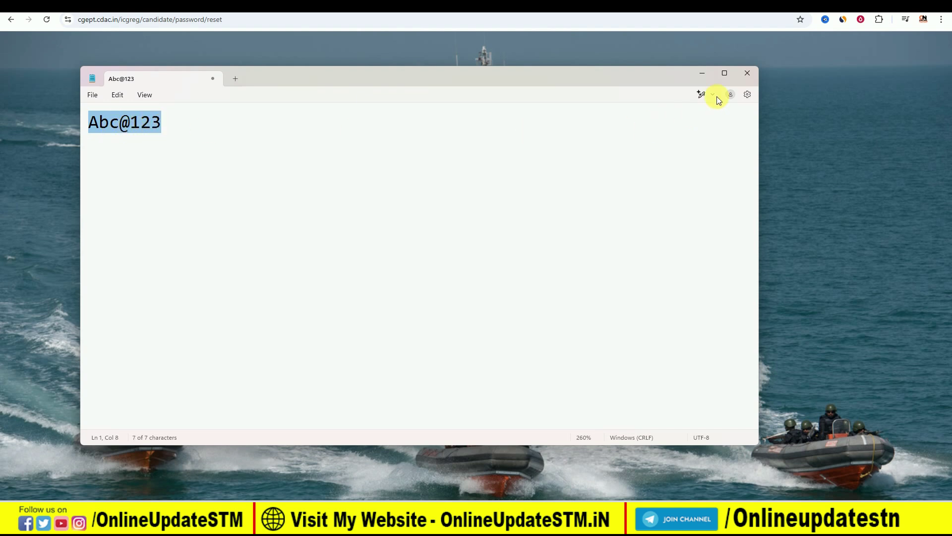
pyautogui.click(701, 73)
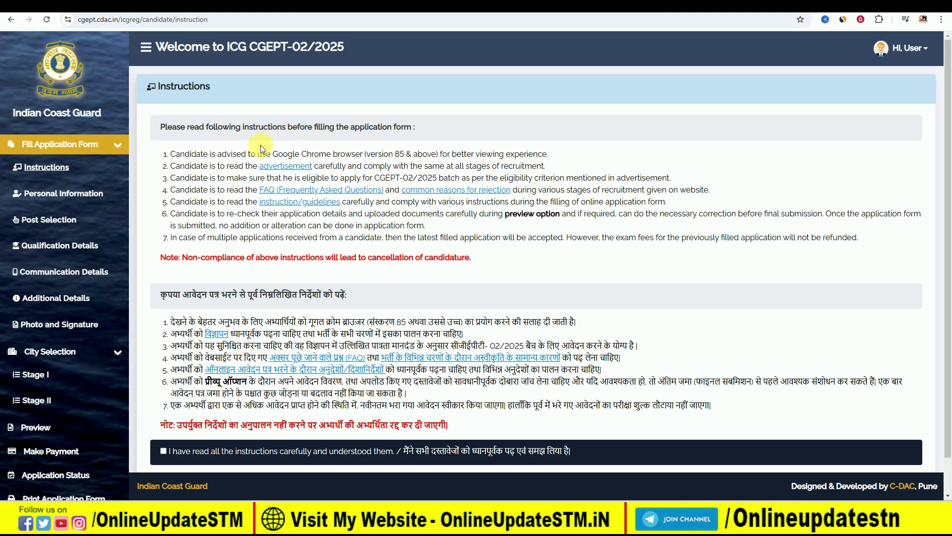
# Step: Confirm that all application instructions have been read and understood, and submit the Instructions page
pyautogui.click(51, 170)
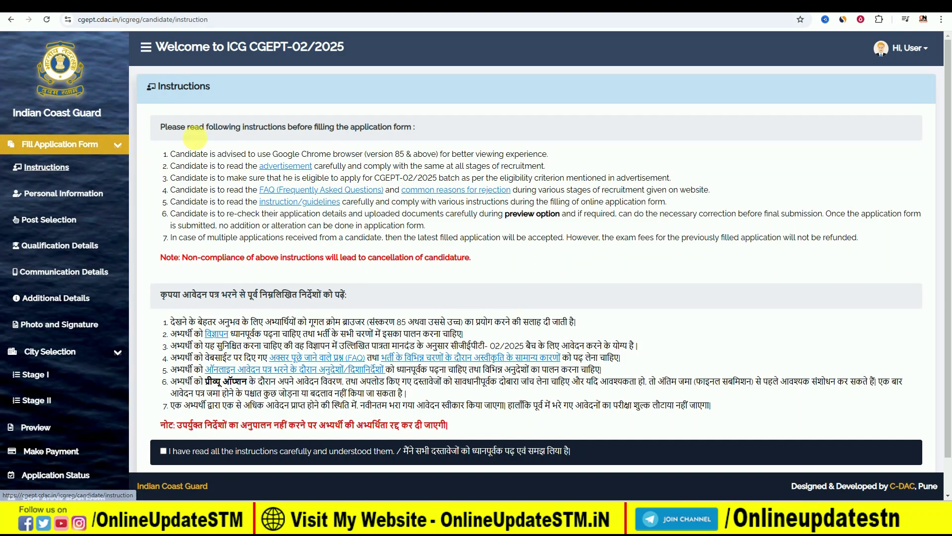
pyautogui.scroll(-1, 225, 148)
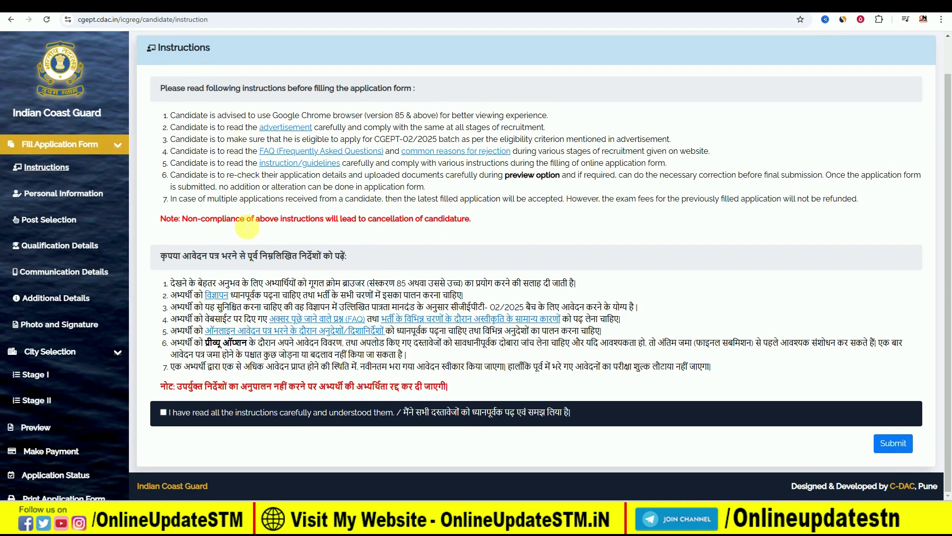
pyautogui.click(163, 412)
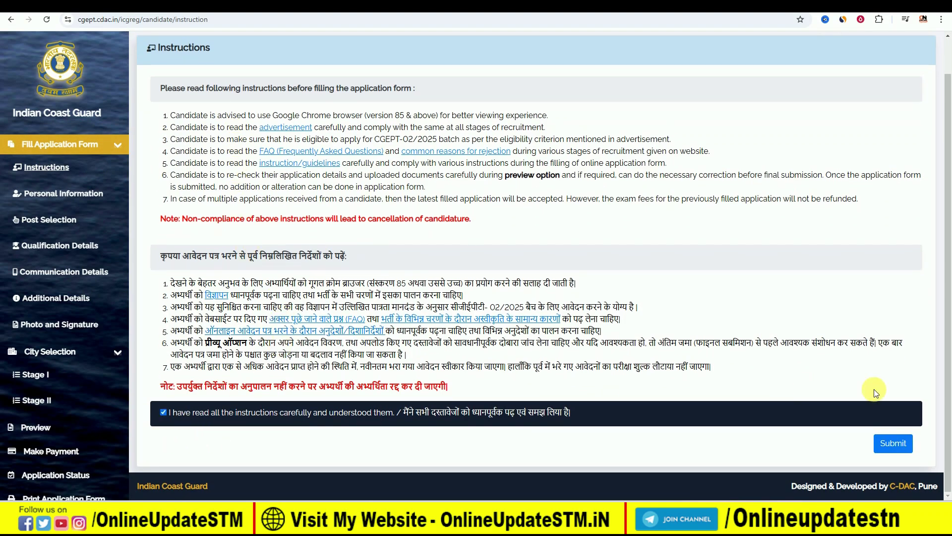
pyautogui.click(900, 446)
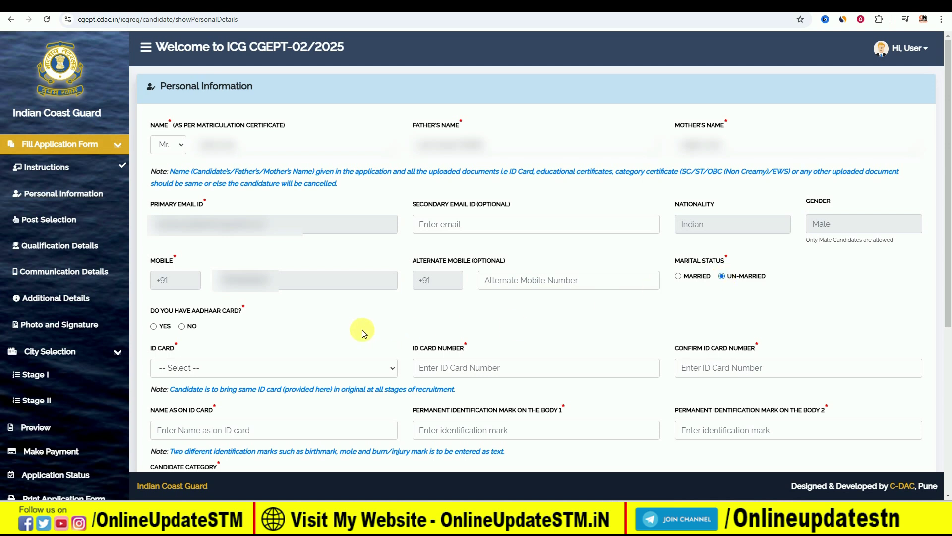
# Step: Try answering No to having an Aadhaar card and view the alternative ID card types
pyautogui.click(154, 327)
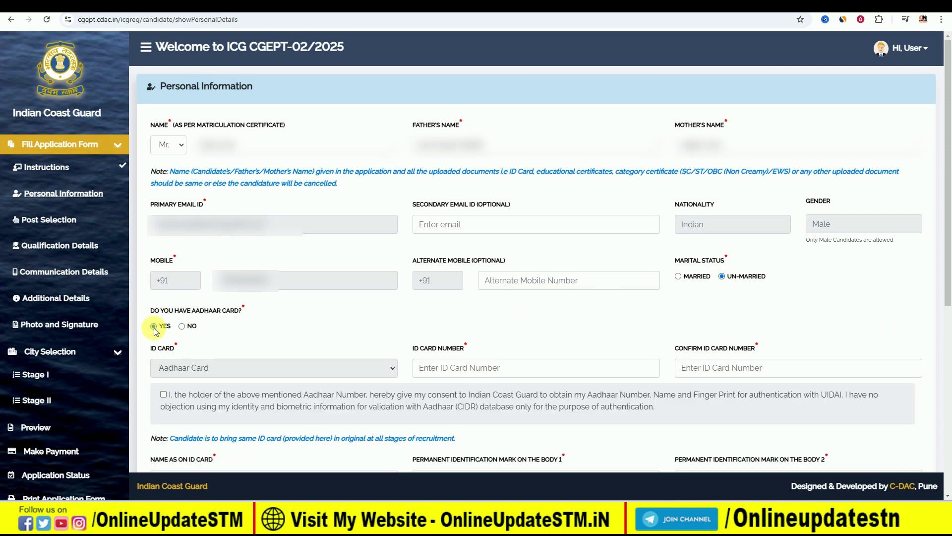
pyautogui.click(182, 326)
pyautogui.click(198, 368)
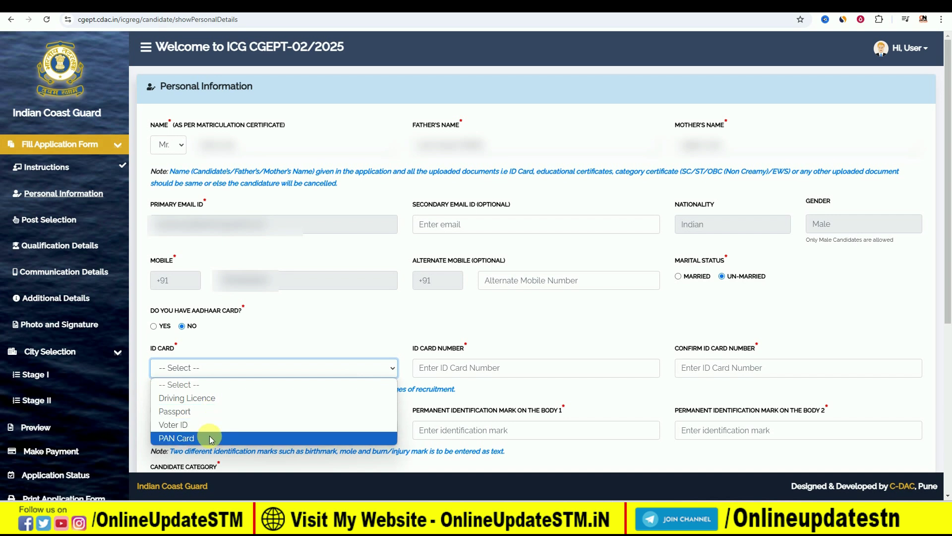
pyautogui.click(159, 328)
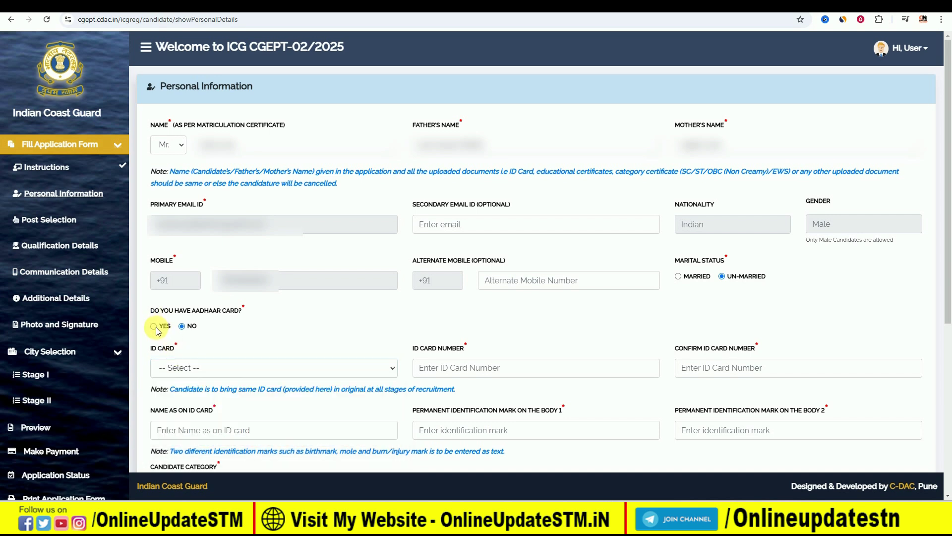
# Step: Answer Yes to having an Aadhaar card and accept the Aadhaar authentication consent
pyautogui.click(158, 327)
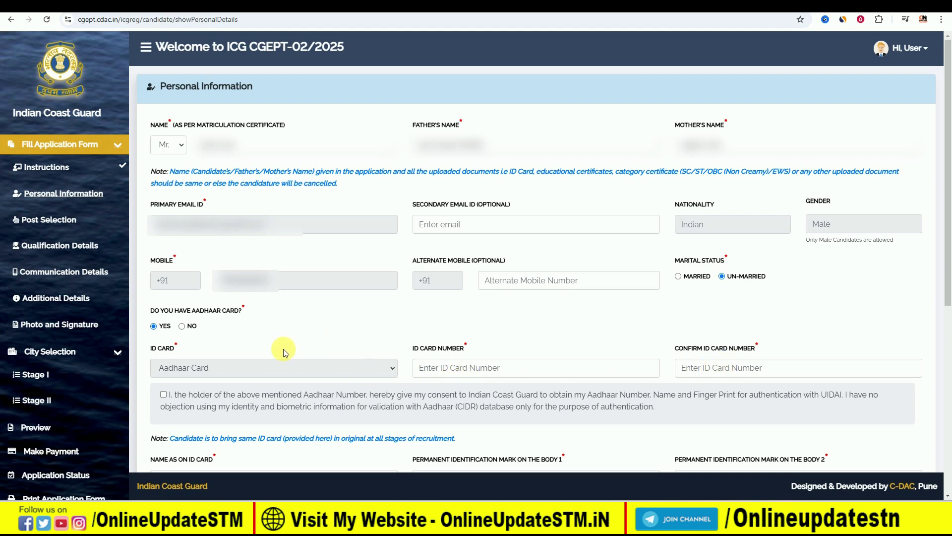
pyautogui.click(163, 395)
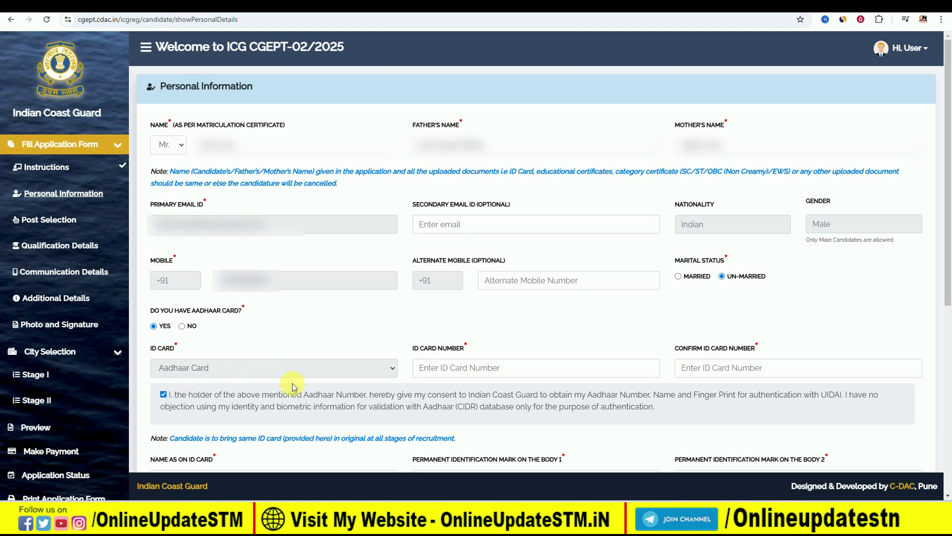
# Step: Enter "no mark" as the second permanent identification mark on the body
pyautogui.scroll(-1, 375, 368)
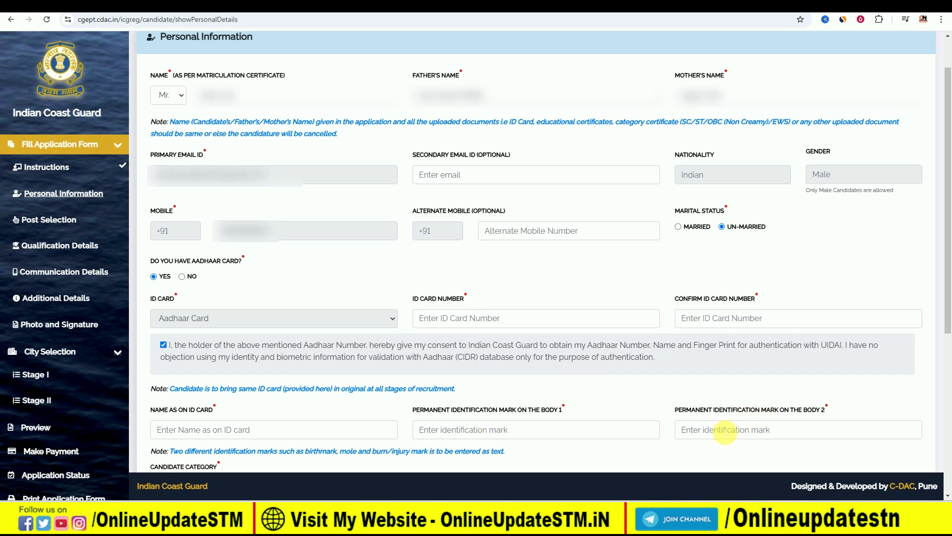
pyautogui.click(728, 432)
pyautogui.write('no mark')
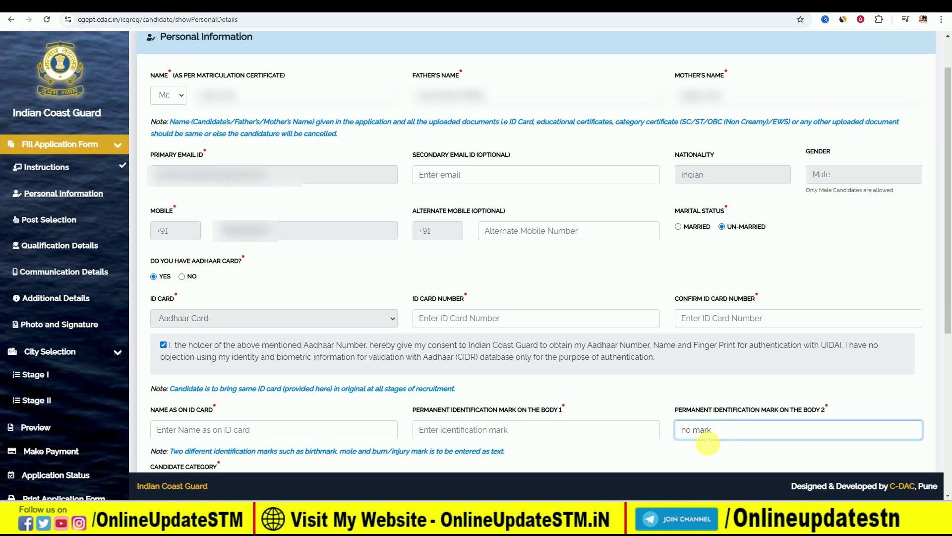
# Step: Set the candidate category to Other Backward Class (OBC) (Non-creamy) and the category certificate validity to Validity date mentioned
pyautogui.scroll(-4, 528, 362)
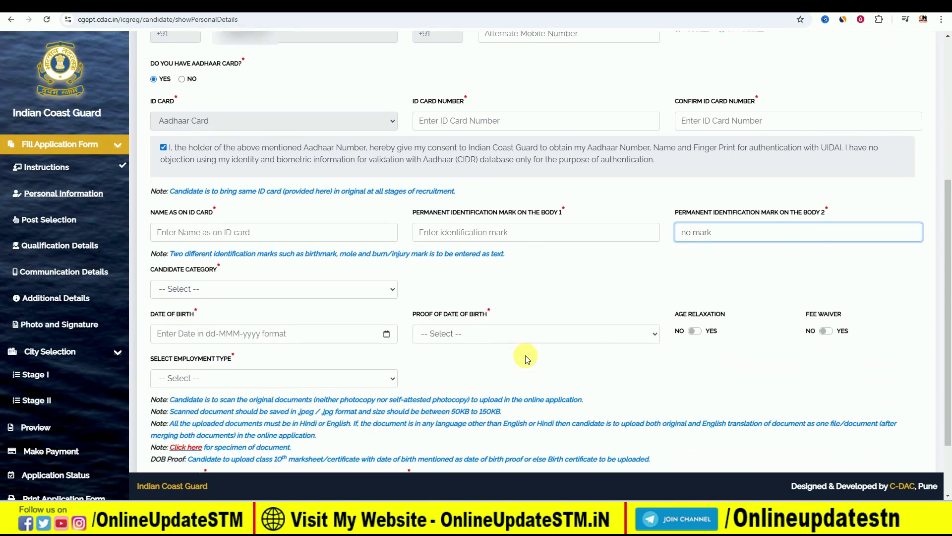
pyautogui.click(250, 288)
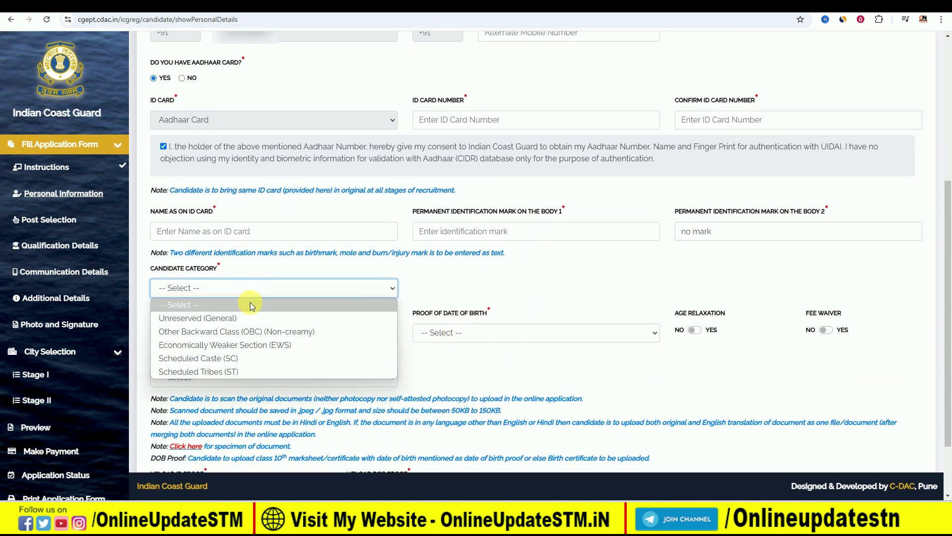
pyautogui.click(270, 331)
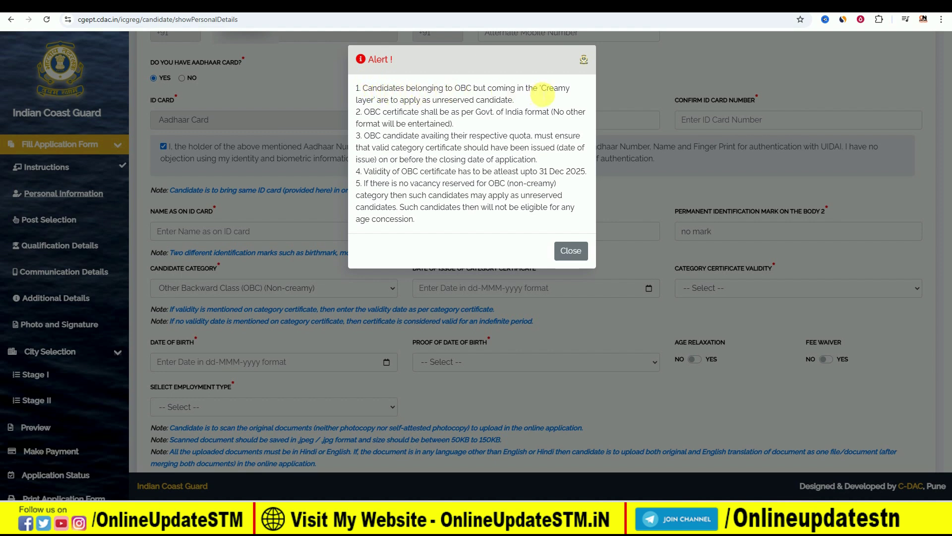
pyautogui.moveTo(481, 114); pyautogui.dragTo(532, 119)
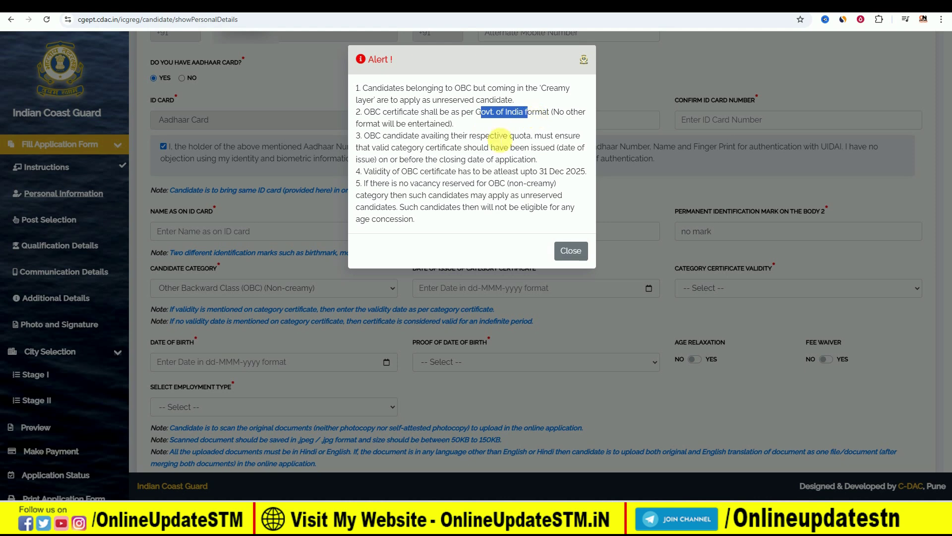
pyautogui.click(500, 139)
pyautogui.click(576, 250)
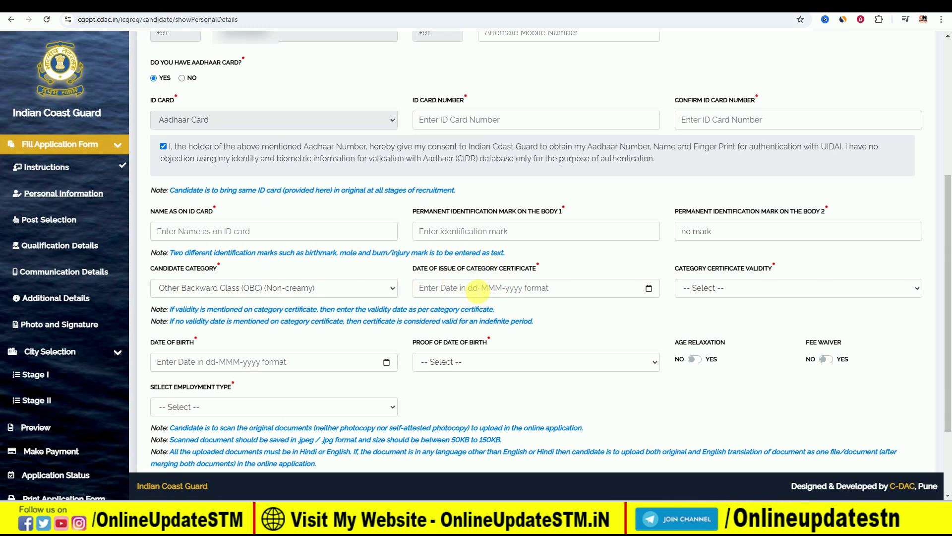
pyautogui.click(759, 288)
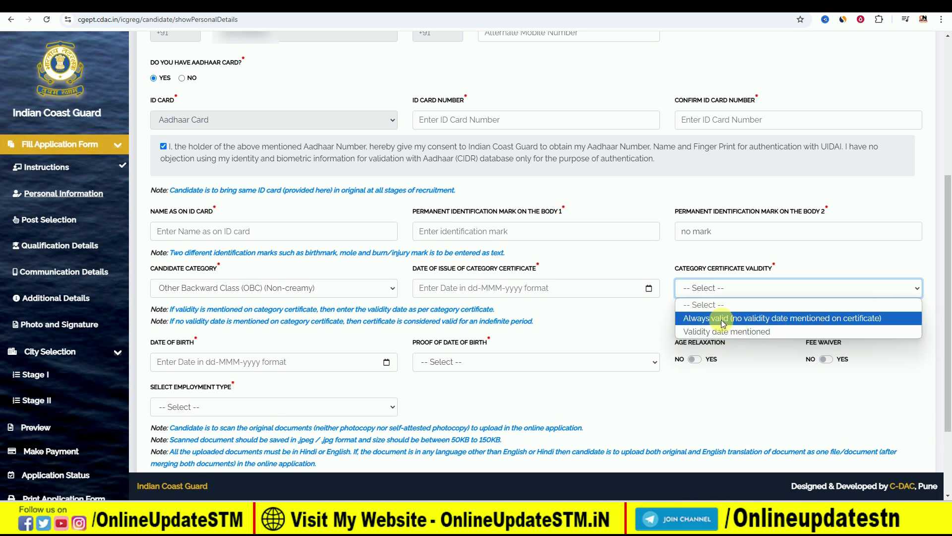
pyautogui.click(732, 331)
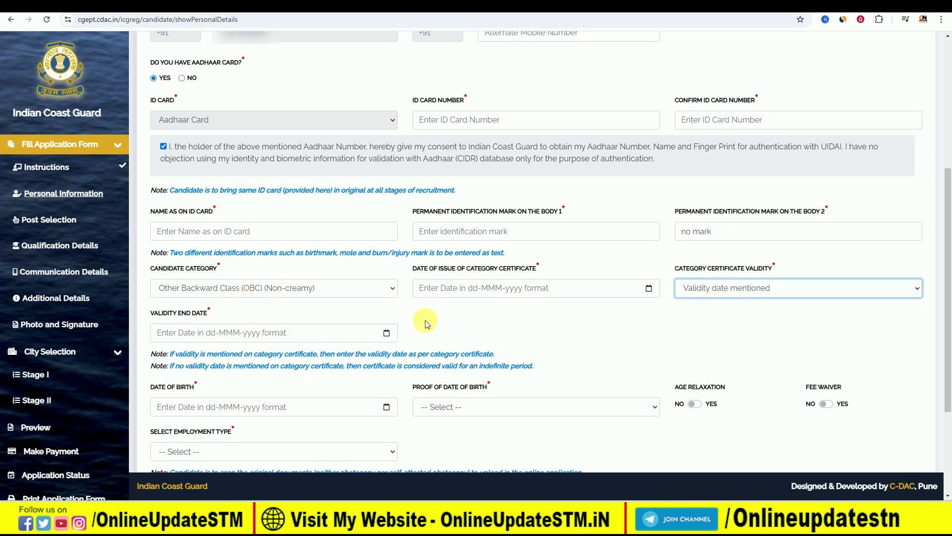
# Step: Fill in the candidate's date of birth and set age relaxation to Yes
pyautogui.scroll(-1, 431, 317)
pyautogui.click(275, 357)
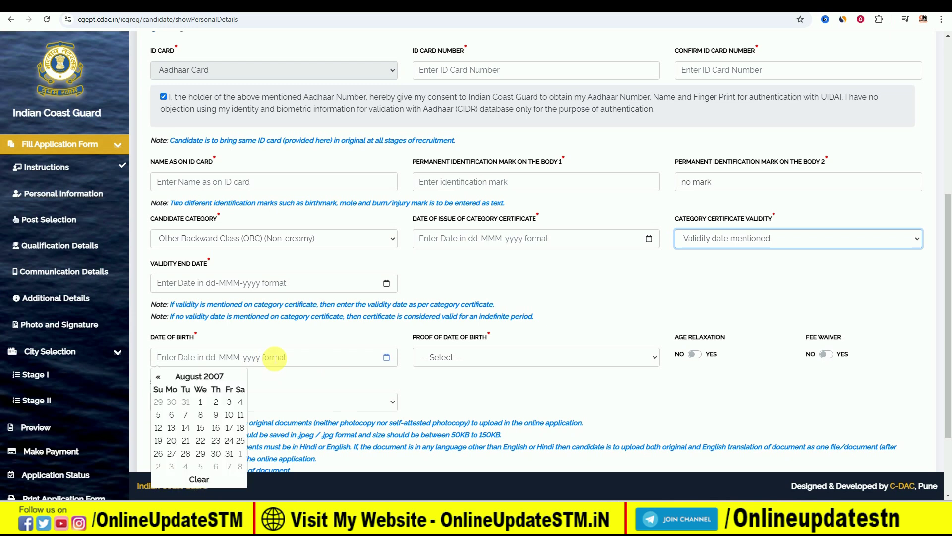
pyautogui.click(217, 377)
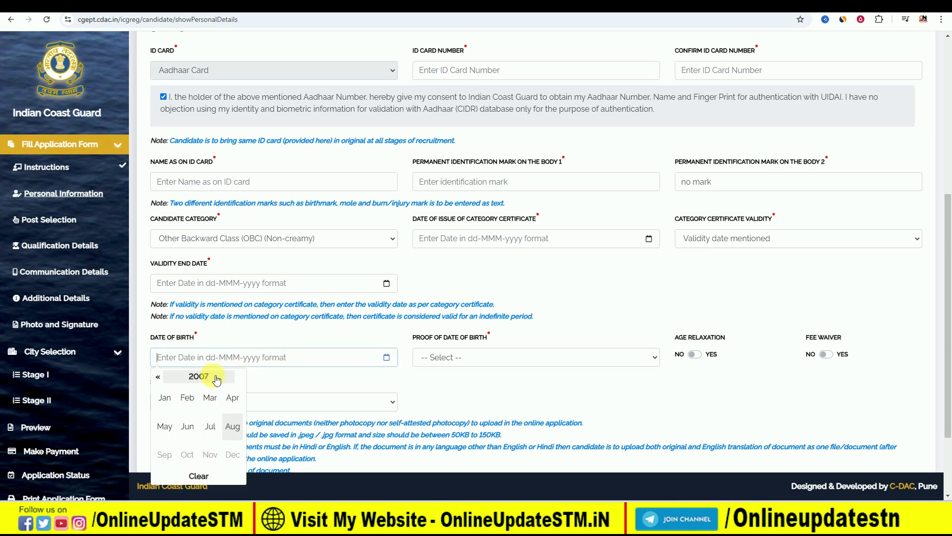
pyautogui.click(208, 376)
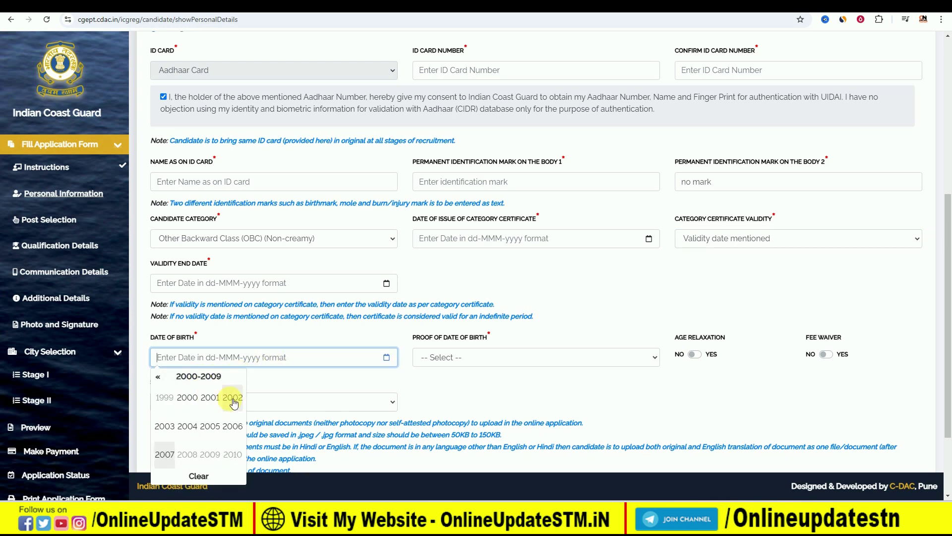
pyautogui.click(217, 399)
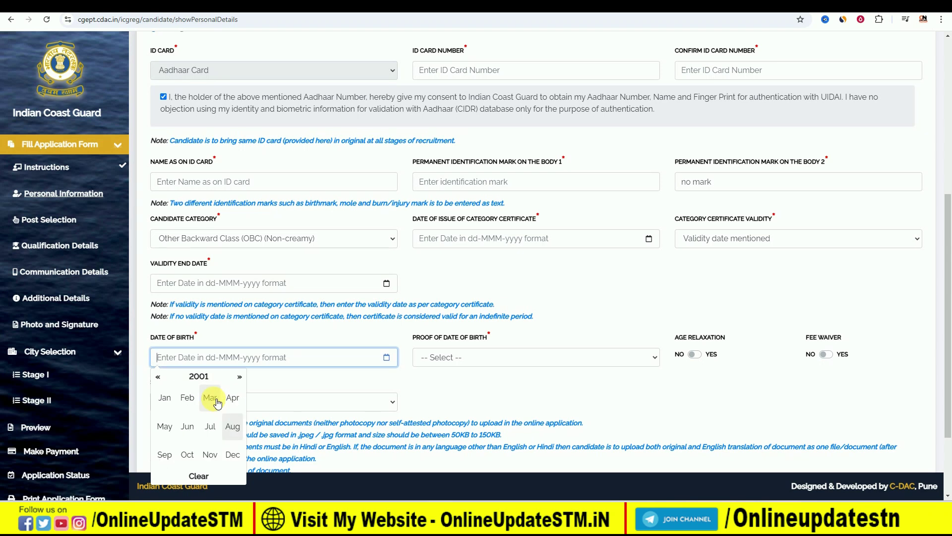
pyautogui.click(168, 397)
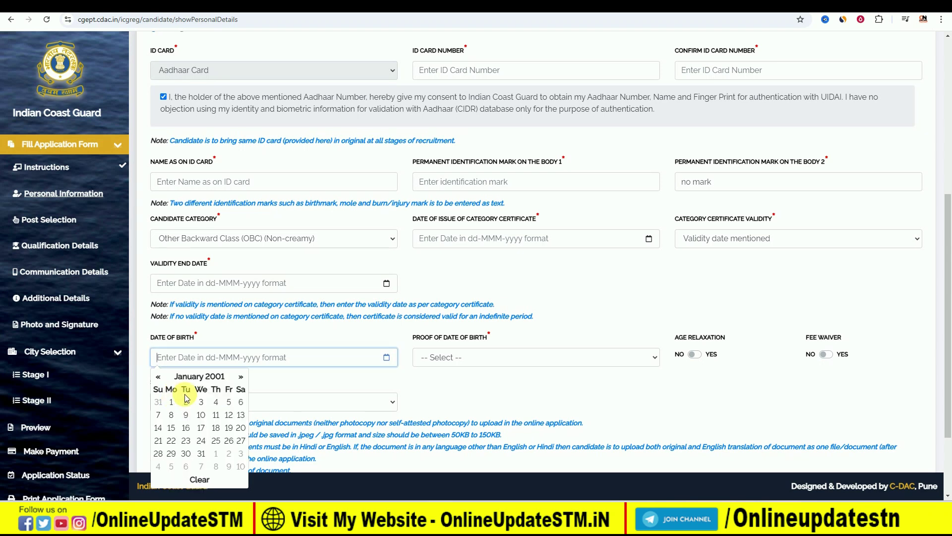
pyautogui.click(229, 401)
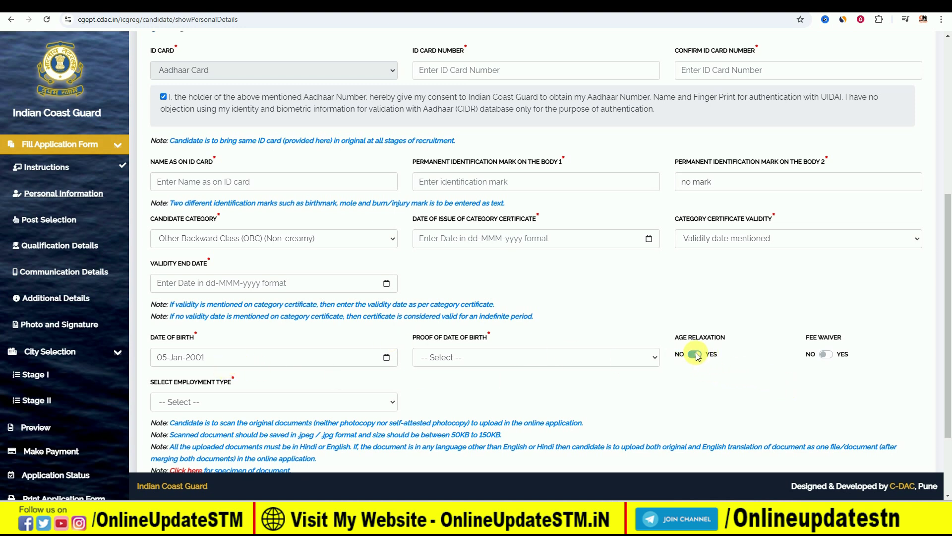
# Step: Choose 10th Class Marksheet/Certificate as the proof of date of birth and keep the fee waiver at No
pyautogui.click(465, 358)
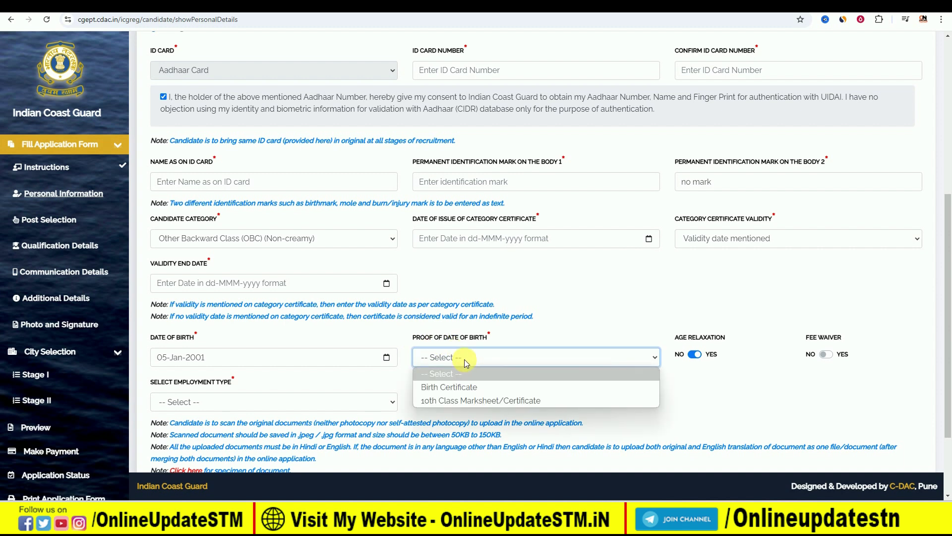
pyautogui.click(465, 400)
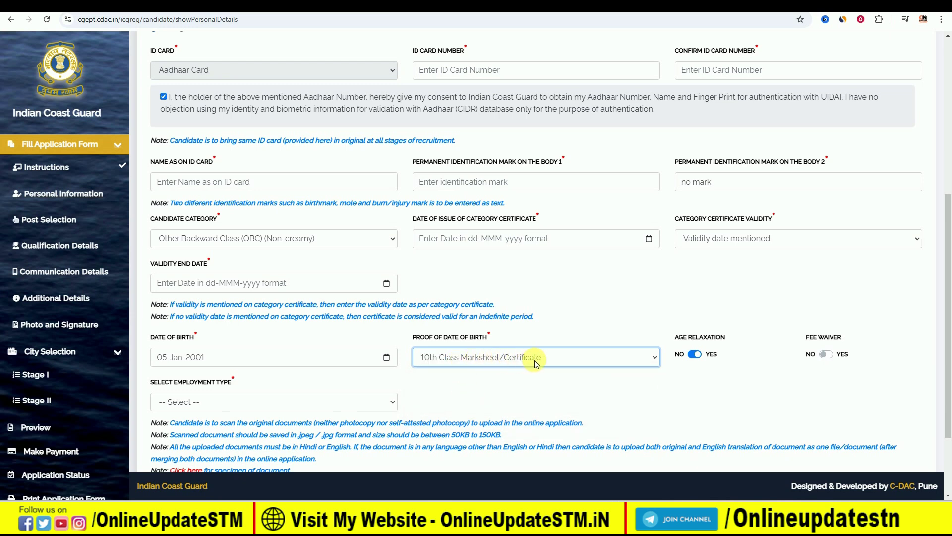
pyautogui.scroll(-1, 534, 359)
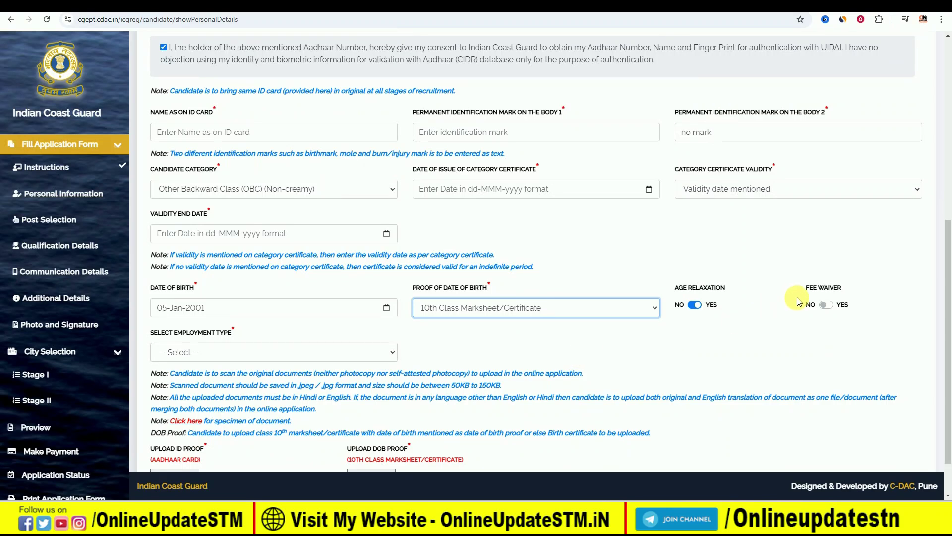
pyautogui.click(825, 306)
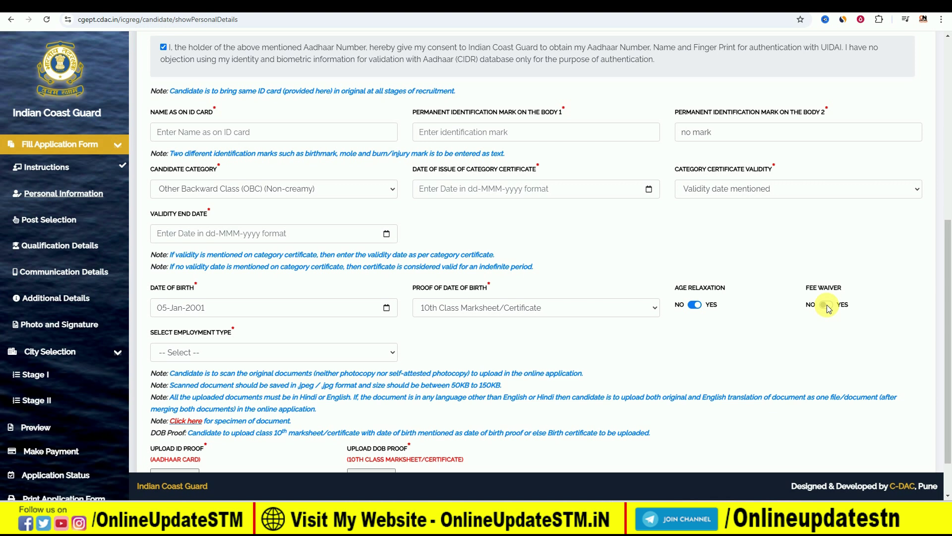
pyautogui.scroll(-1, 420, 340)
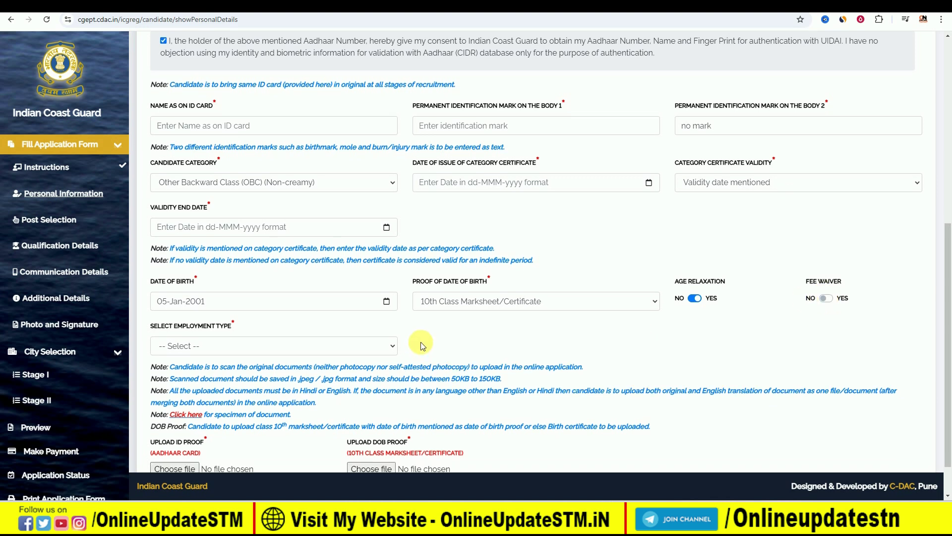
# Step: Set the candidate's employment type to Unemployed
pyautogui.click(207, 300)
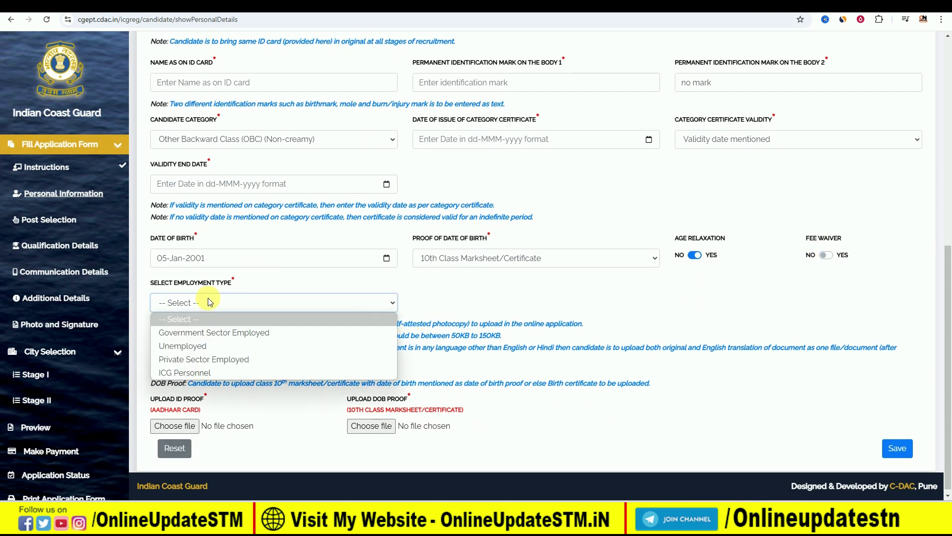
pyautogui.click(221, 345)
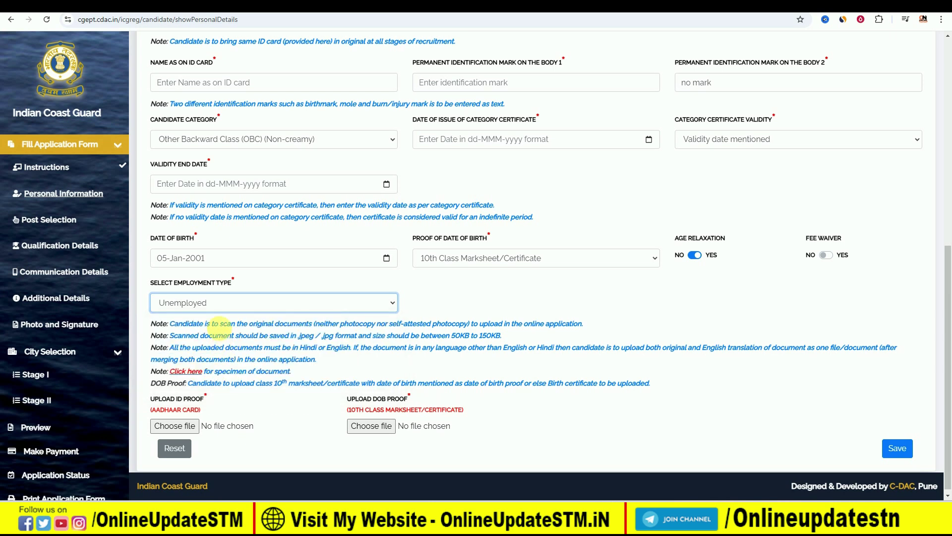
# Step: Read the upload notes on scanning original documents and on the required file format, file size and language
pyautogui.scroll(-1, 254, 308)
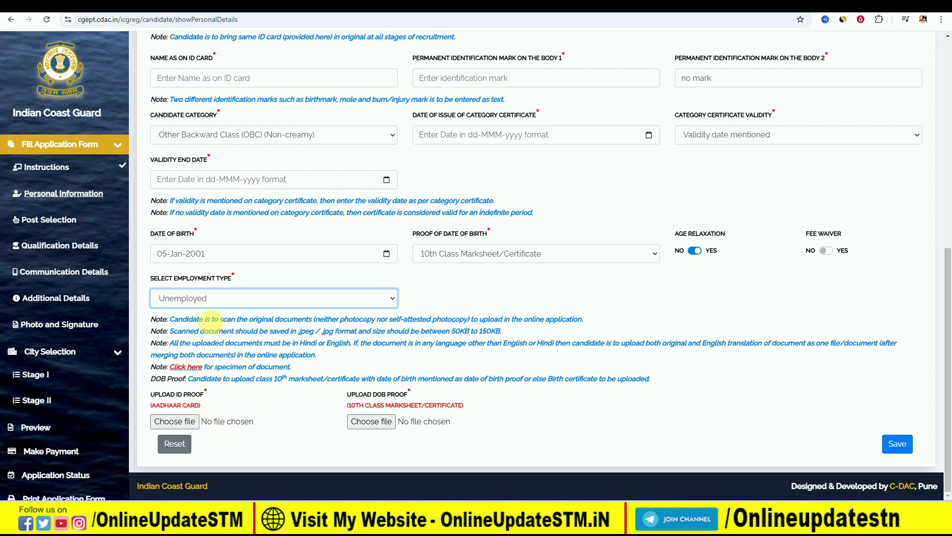
pyautogui.moveTo(173, 320); pyautogui.dragTo(312, 320)
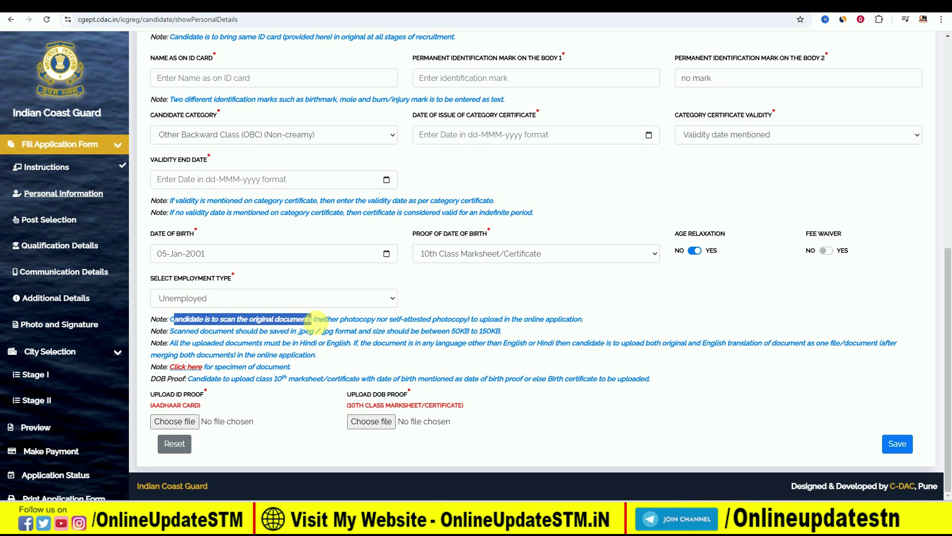
pyautogui.moveTo(359, 319); pyautogui.dragTo(378, 322)
pyautogui.moveTo(398, 320); pyautogui.dragTo(448, 319)
pyautogui.click(451, 319)
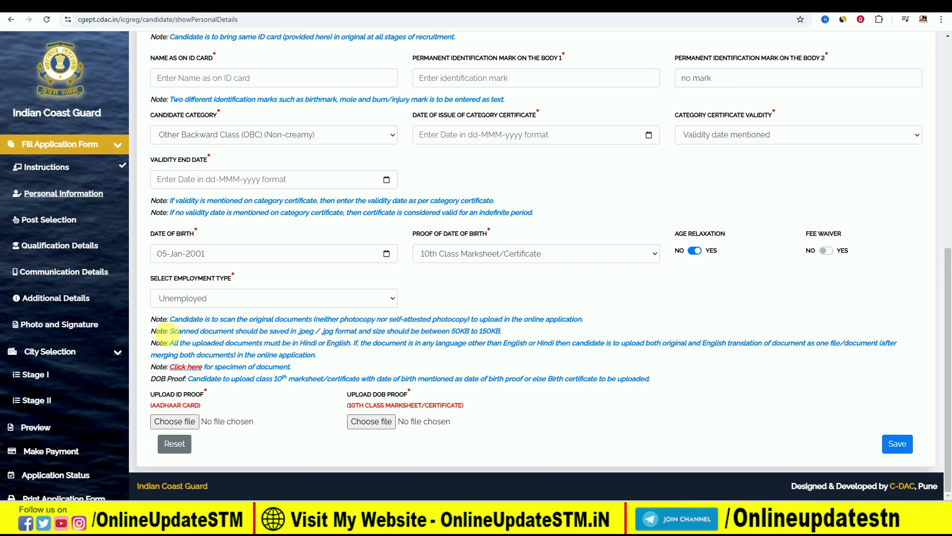
pyautogui.moveTo(302, 330); pyautogui.dragTo(338, 340)
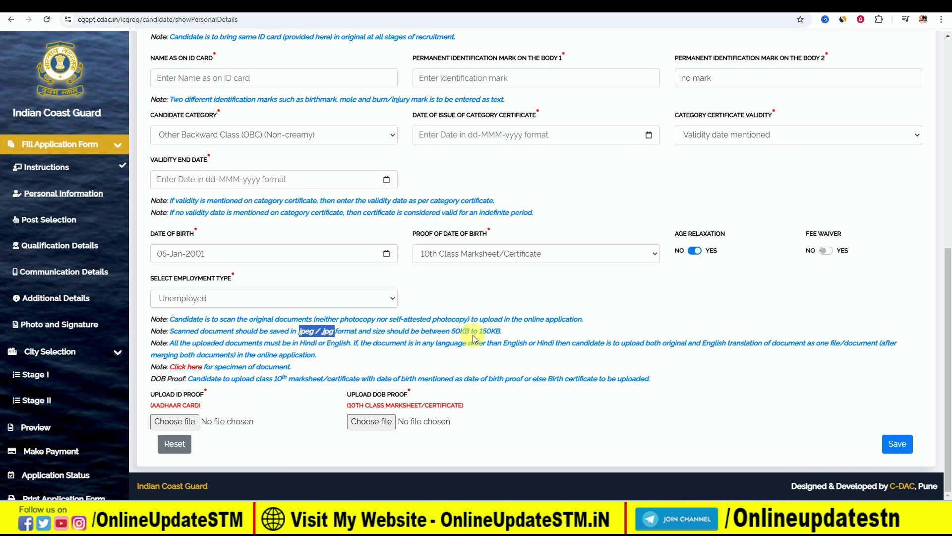
pyautogui.click(424, 345)
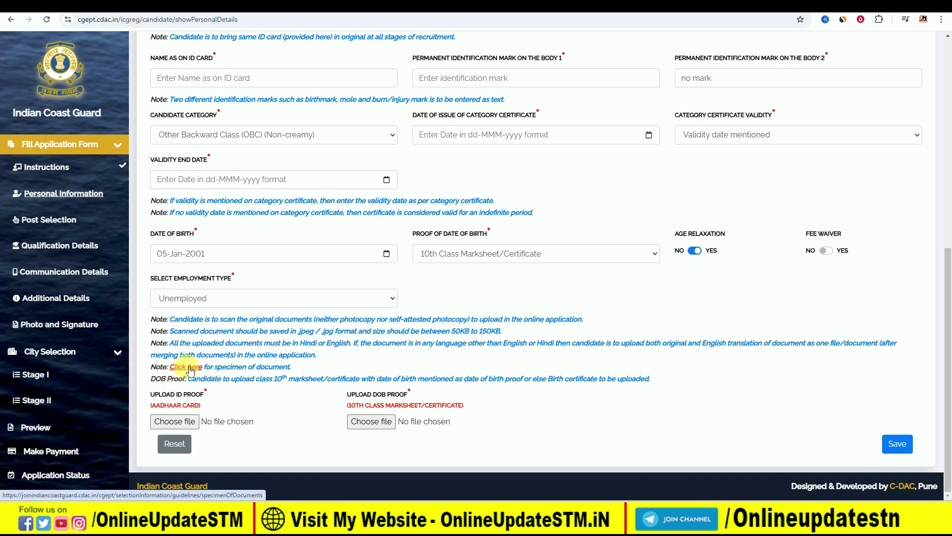
# Step: Open the specimen of documents page, examine the acceptable and not acceptable samples, and close it
pyautogui.click(190, 369)
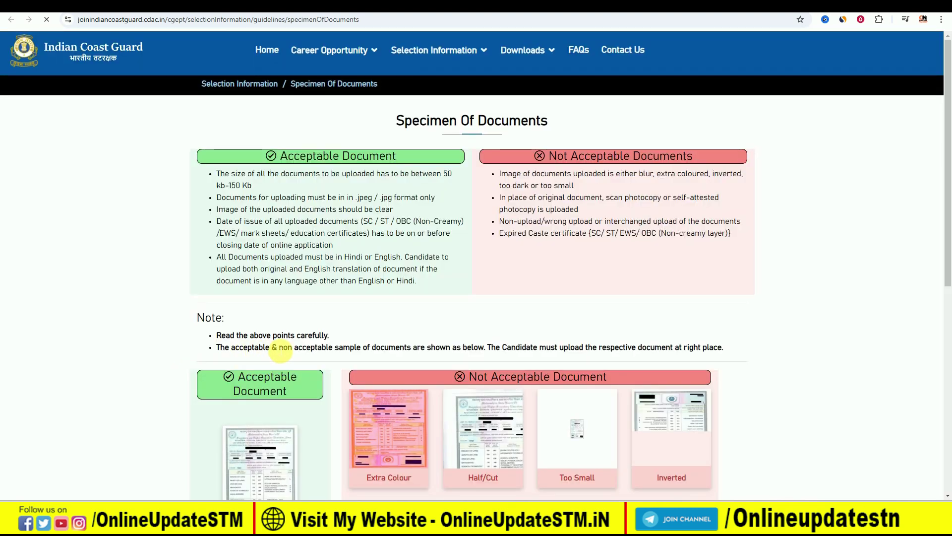
pyautogui.scroll(-4, 263, 237)
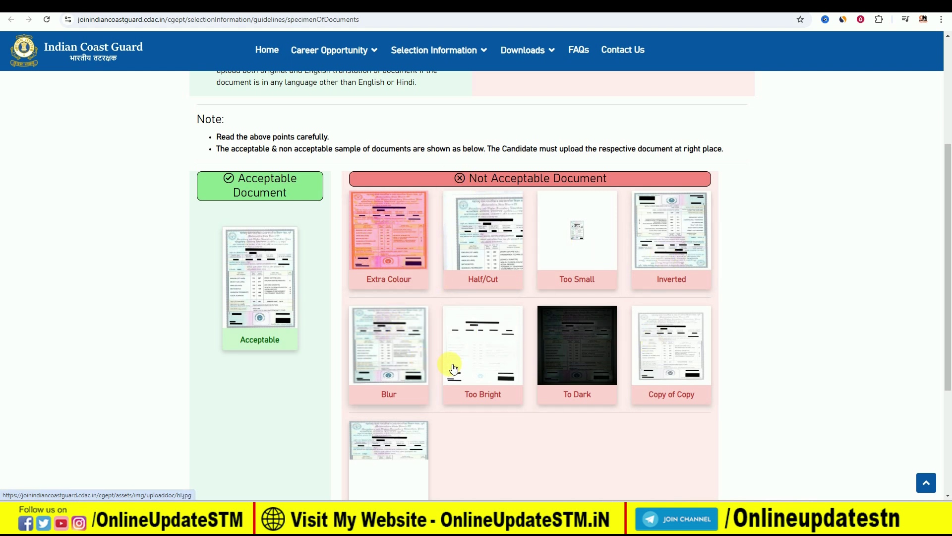
pyautogui.scroll(-1, 474, 348)
pyautogui.scroll(-2, 475, 347)
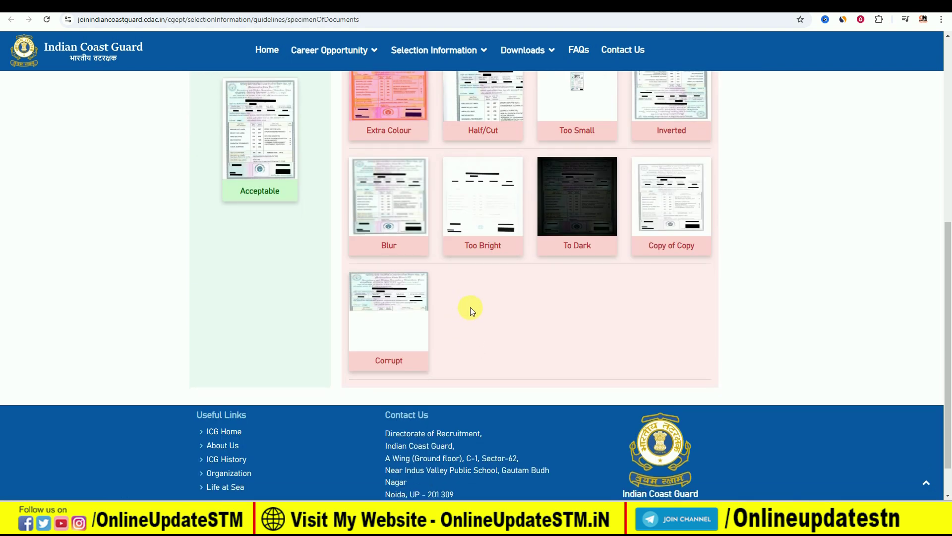
pyautogui.hotkey('ctrl', 'w')
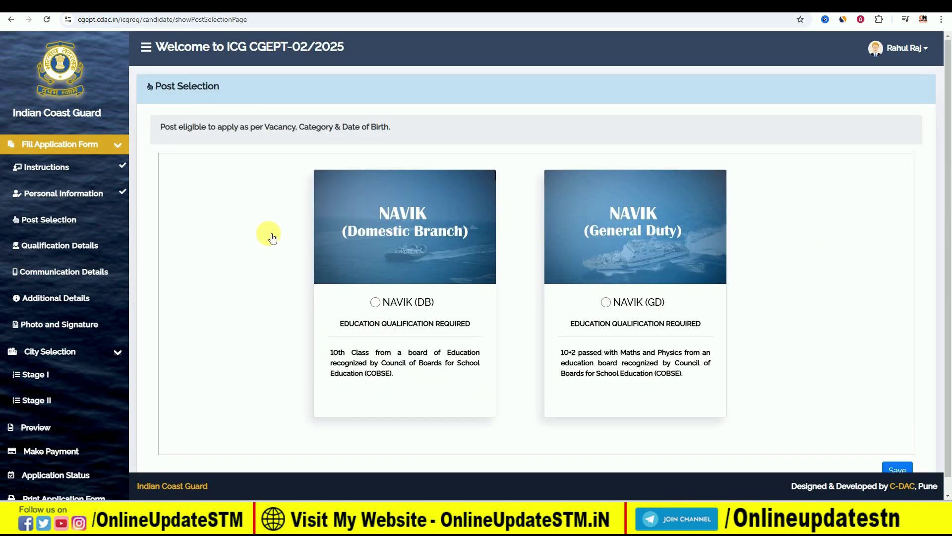
# Step: Select NAVIK (GD) as the post and save the post selection
pyautogui.scroll(-1, 272, 238)
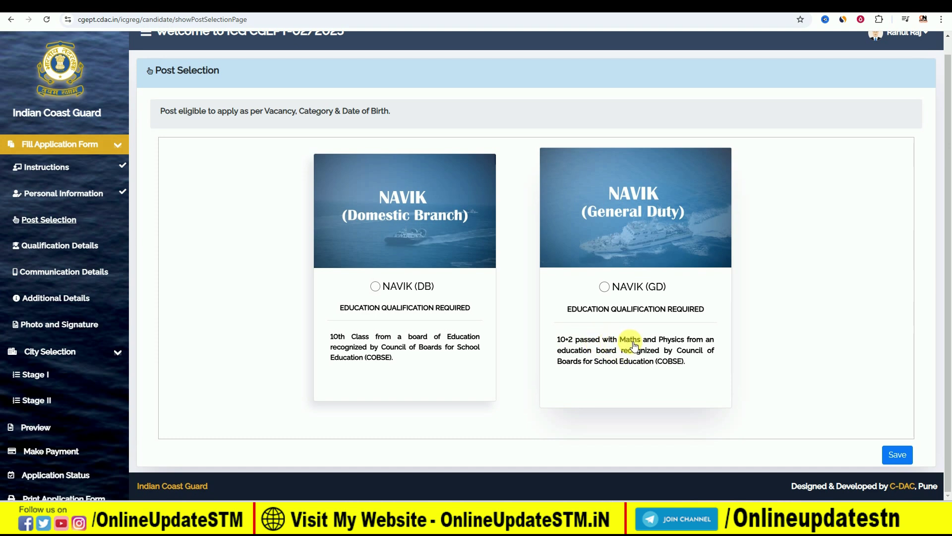
pyautogui.click(604, 287)
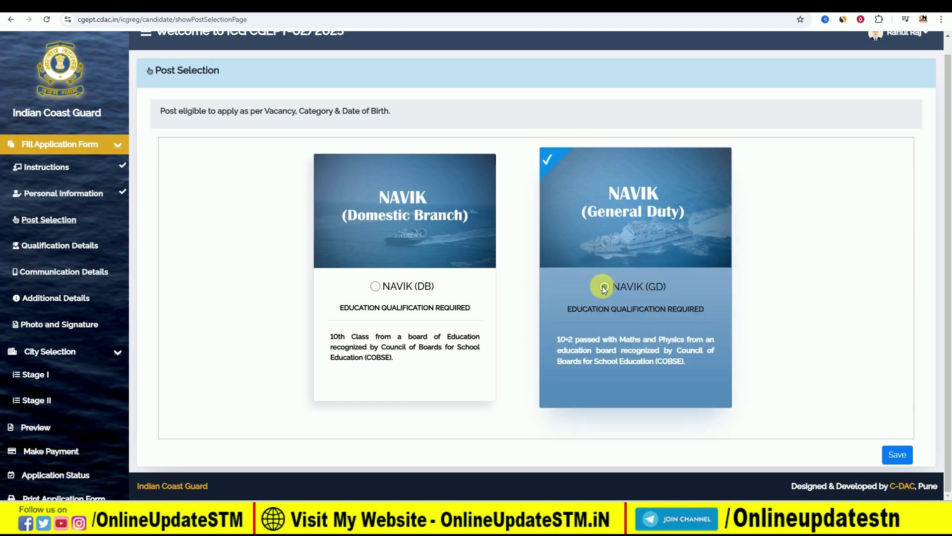
pyautogui.click(377, 286)
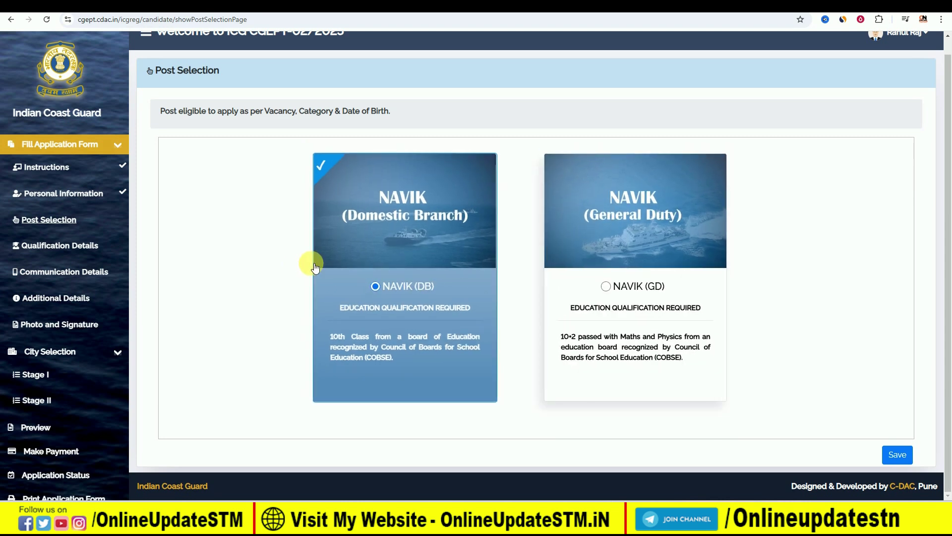
pyautogui.click(601, 287)
pyautogui.click(909, 455)
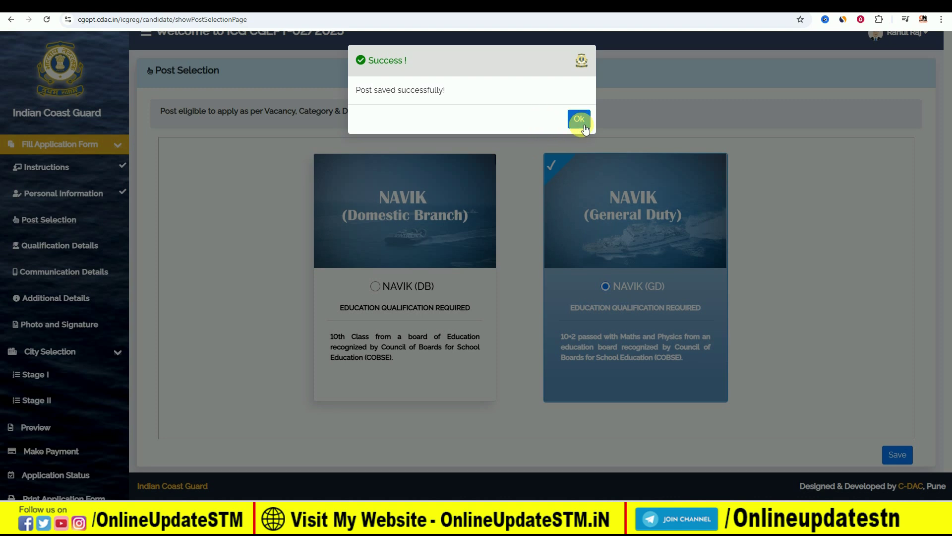
pyautogui.click(581, 122)
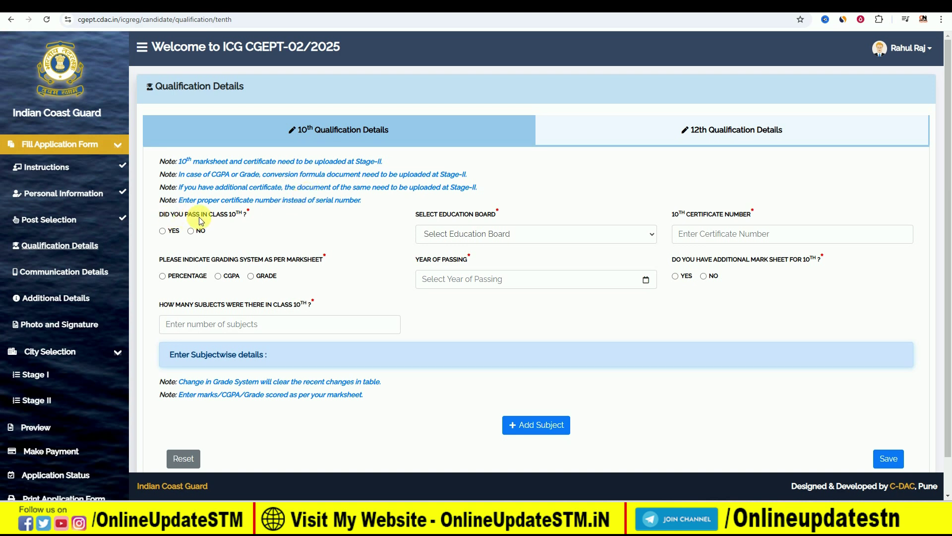
# Step: Try answering No to passing Class 10th, and save the NAVIK (GD) post selection again
pyautogui.click(190, 230)
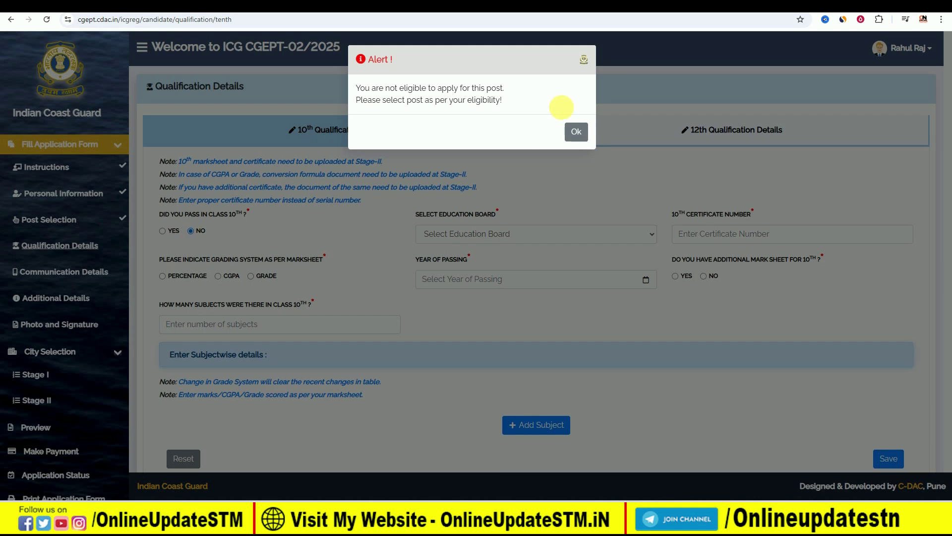
pyautogui.click(576, 132)
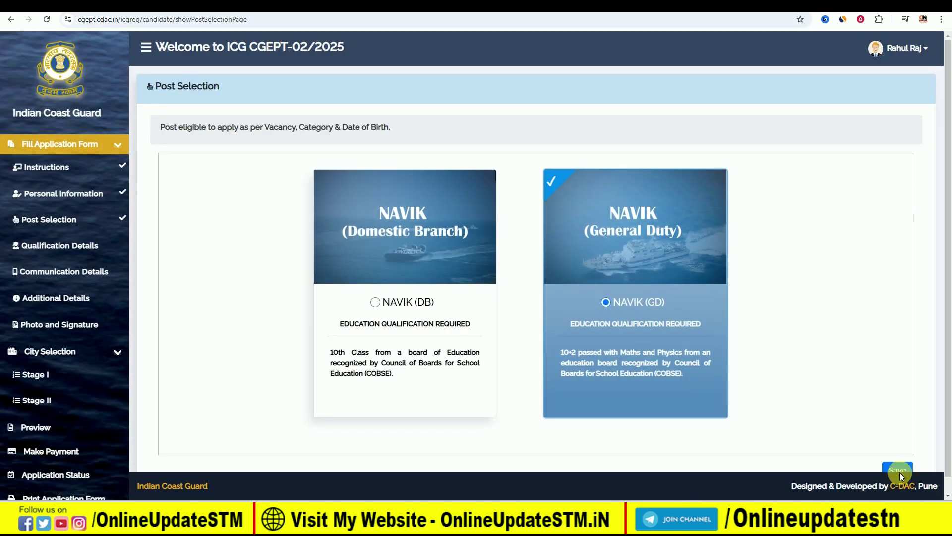
pyautogui.click(903, 471)
pyautogui.click(579, 118)
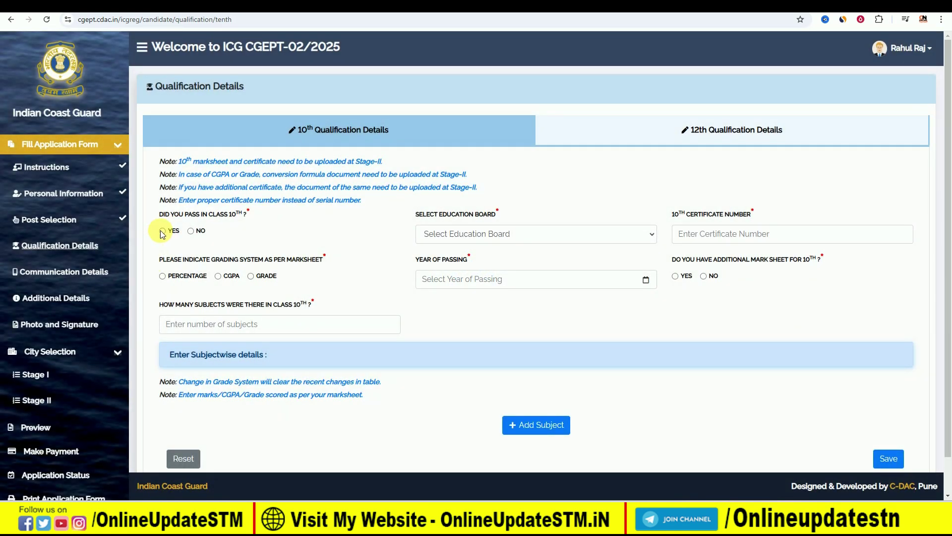
# Step: Mark Class 10th as passed, with Bihar School Examination Board as the education board and Percentage as the grading system
pyautogui.click(162, 231)
pyautogui.click(538, 232)
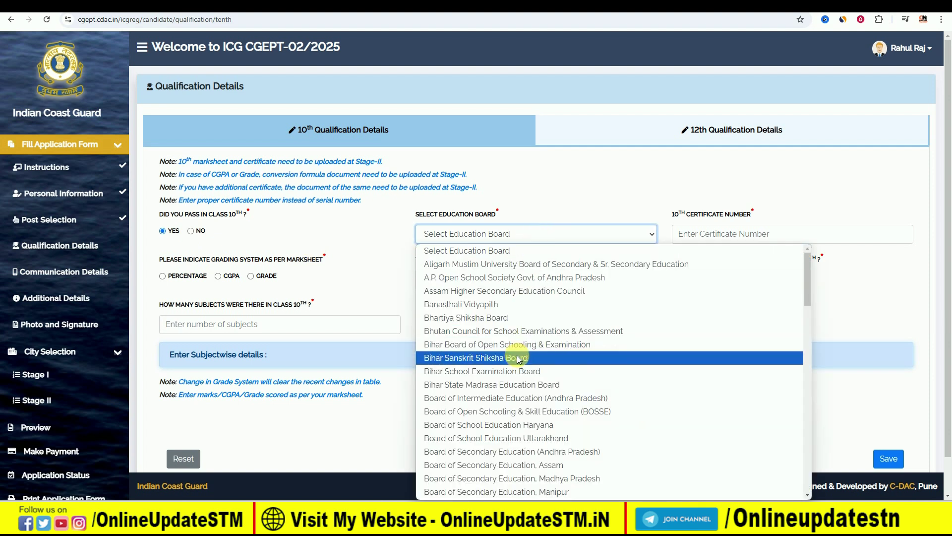
pyautogui.click(520, 370)
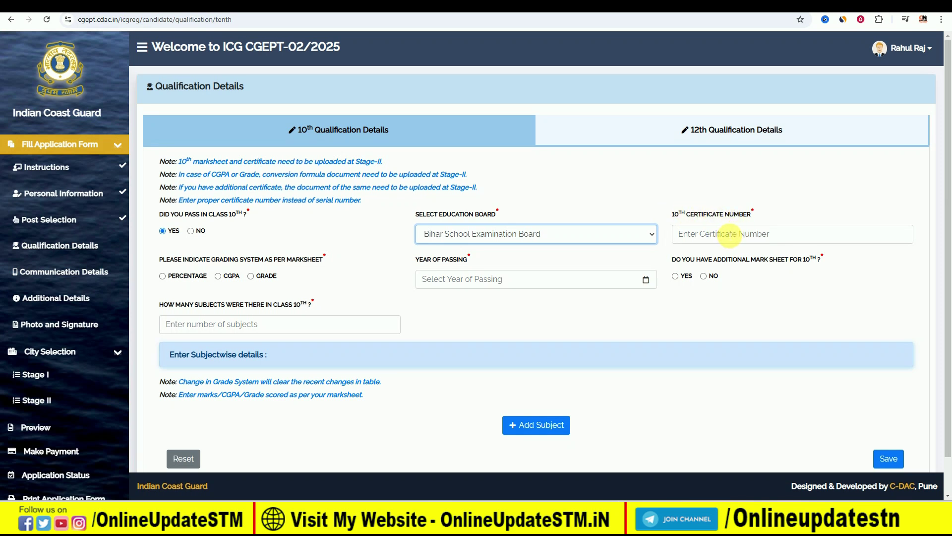
pyautogui.click(162, 276)
# Step: Set the 10th year of passing to 2020, additional mark sheet to No and the number of subjects to 6
pyautogui.scroll(-2, 166, 258)
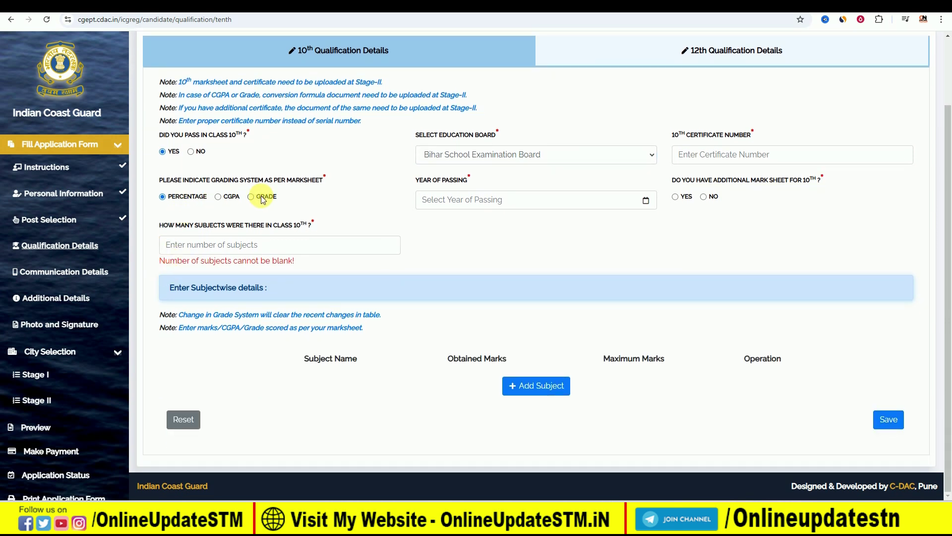
pyautogui.click(511, 200)
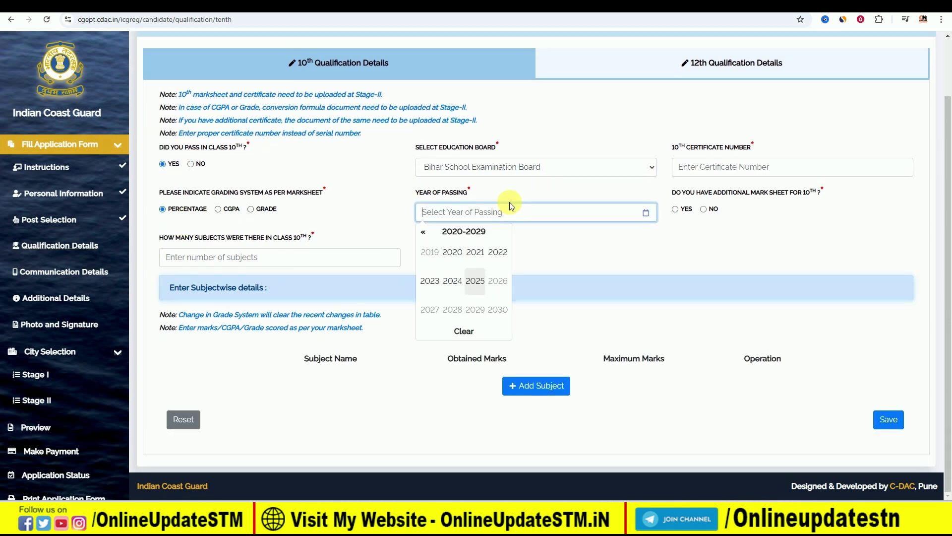
pyautogui.click(455, 252)
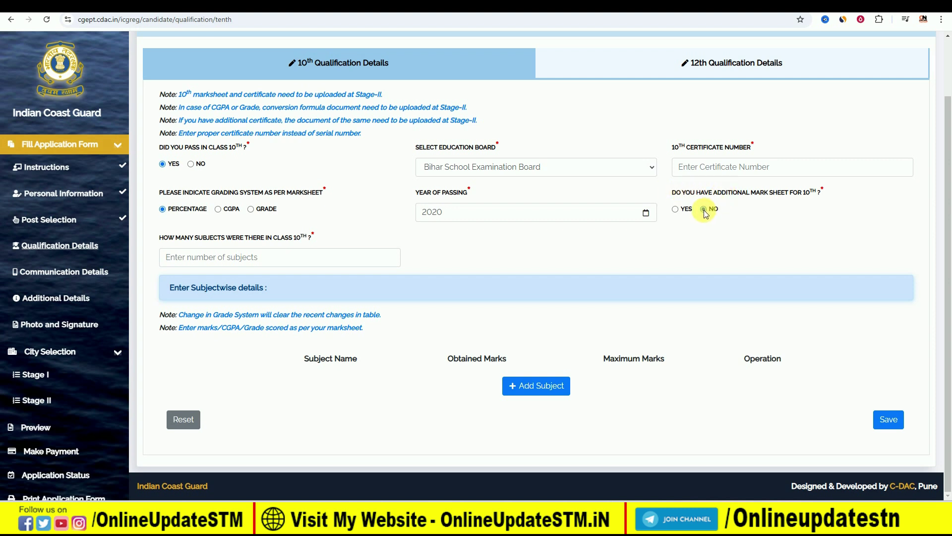
pyautogui.click(390, 280)
pyautogui.click(246, 261)
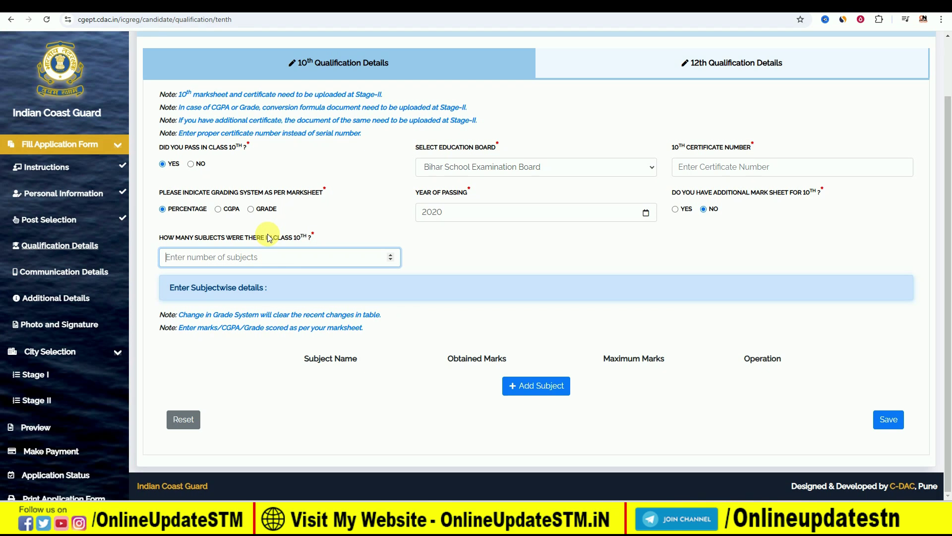
pyautogui.write('6')
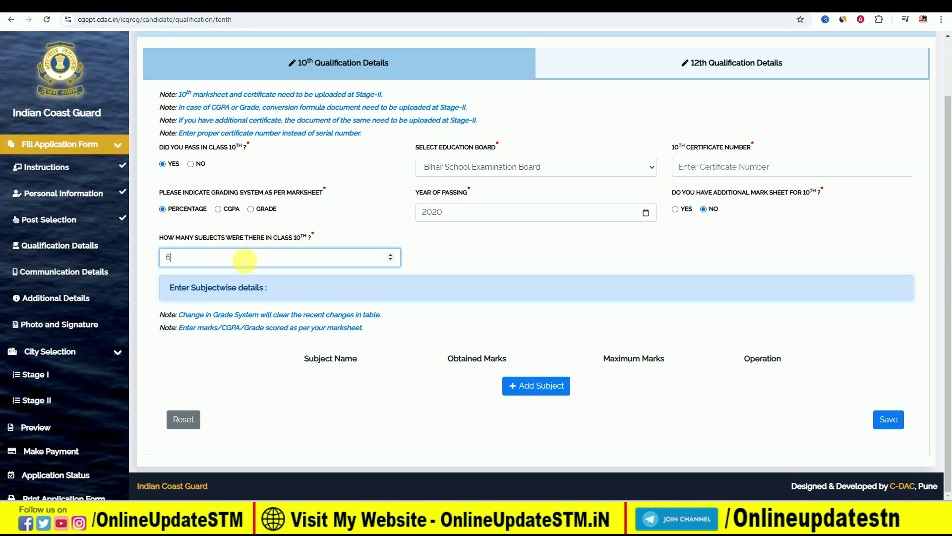
# Step: Add 10th subject rows for Mathematics with 65 out of 100 marks and Social Sciences with 60 out of 100
pyautogui.click(540, 390)
pyautogui.scroll(-1, 340, 361)
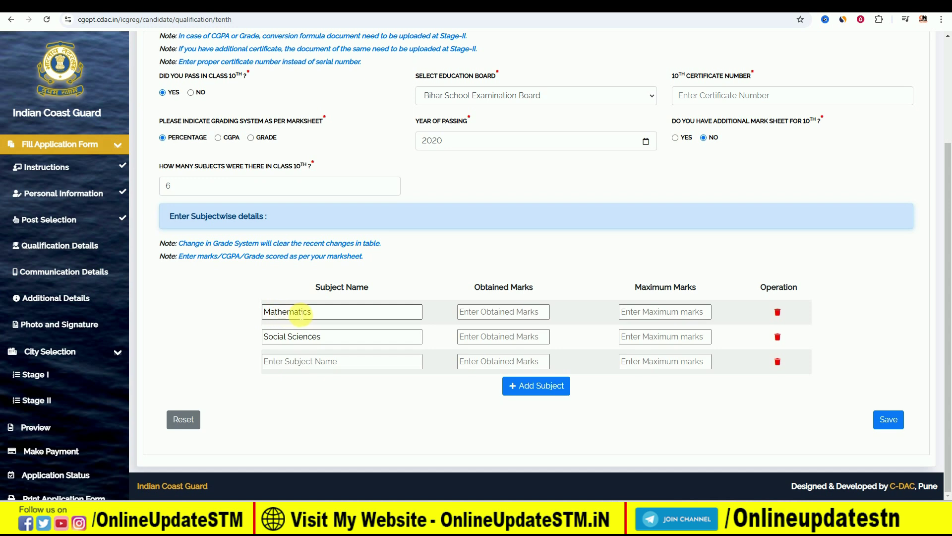
pyautogui.click(510, 312)
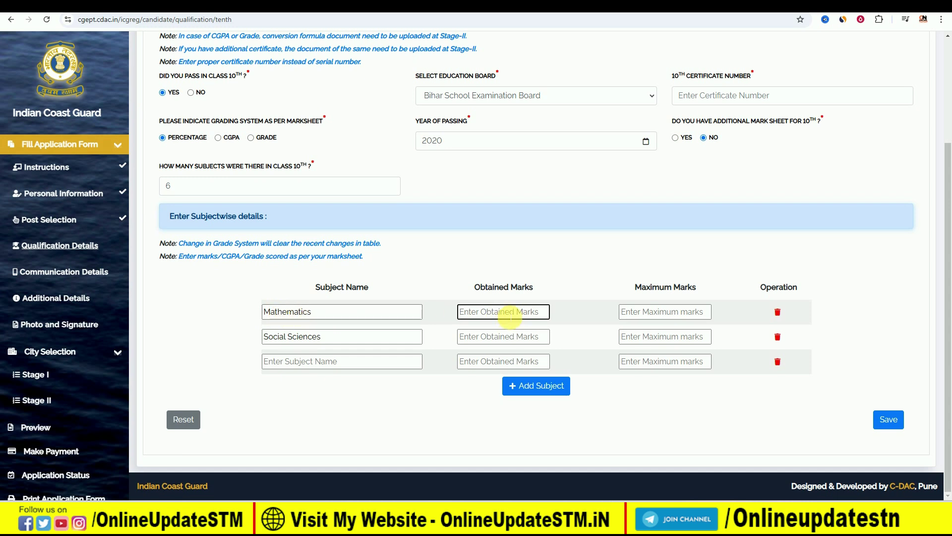
pyautogui.press('Tab')
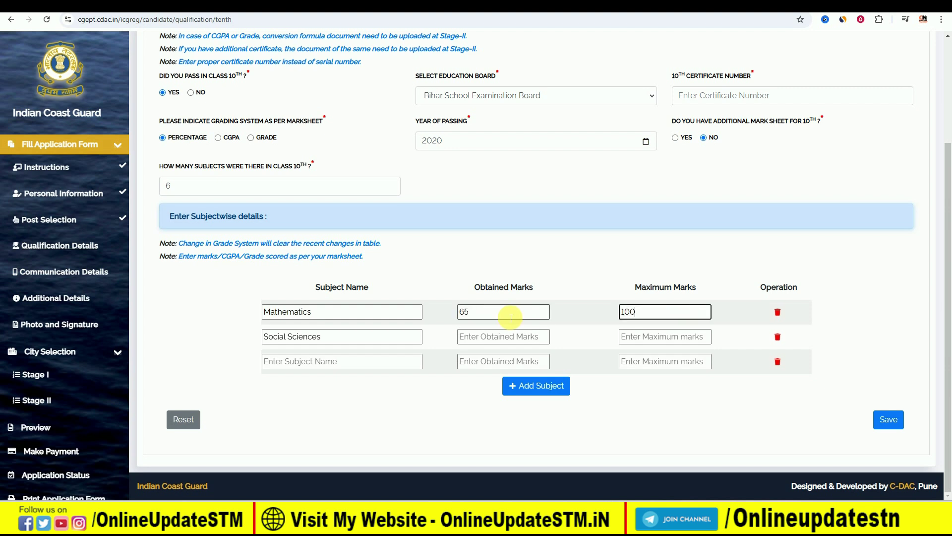
pyautogui.click(472, 341)
pyautogui.press('Tab')
pyautogui.write('1')
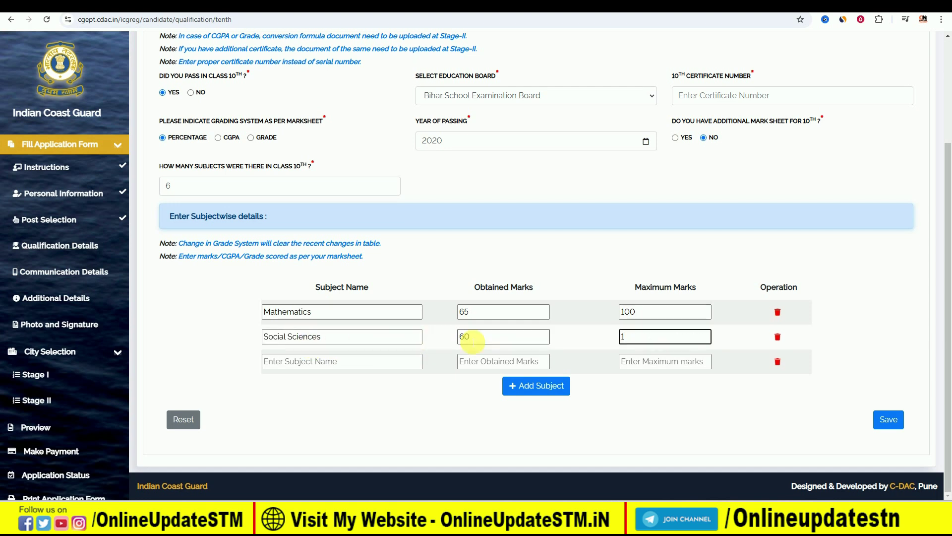
# Step: Enter Sanskrit as the third 10th subject with 60 out of 100 marks, and add another subject row
pyautogui.click(362, 361)
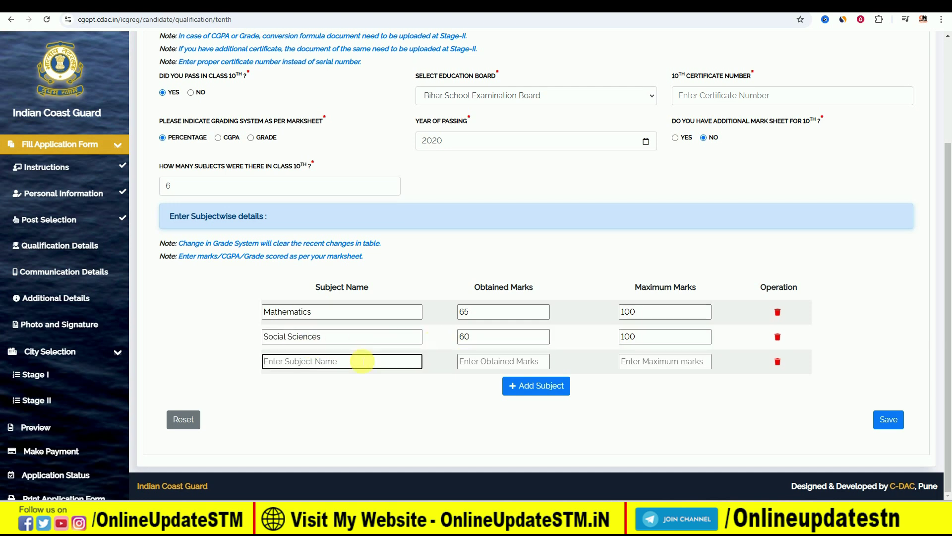
pyautogui.write('S')
pyautogui.click(315, 402)
pyautogui.click(472, 363)
pyautogui.write('60')
pyautogui.press('Tab')
pyautogui.write('10')
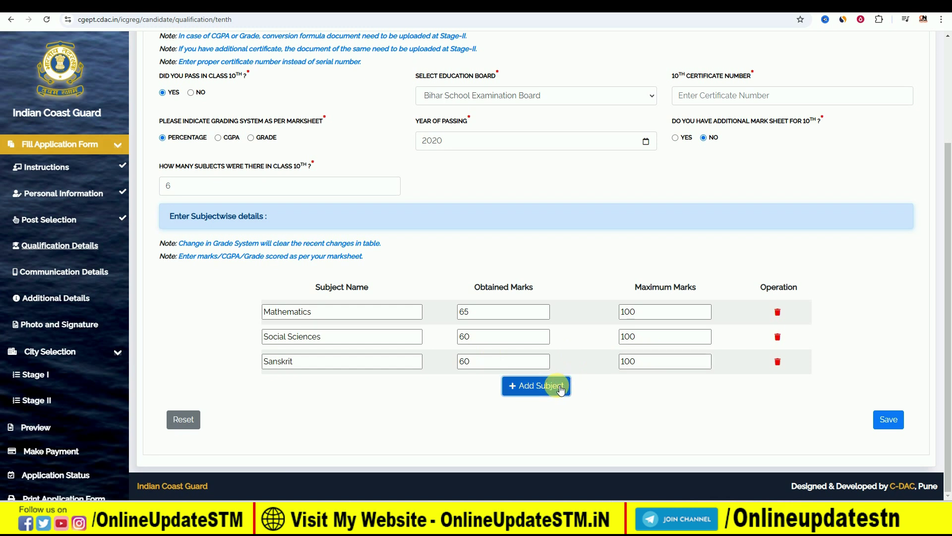
pyautogui.click(547, 386)
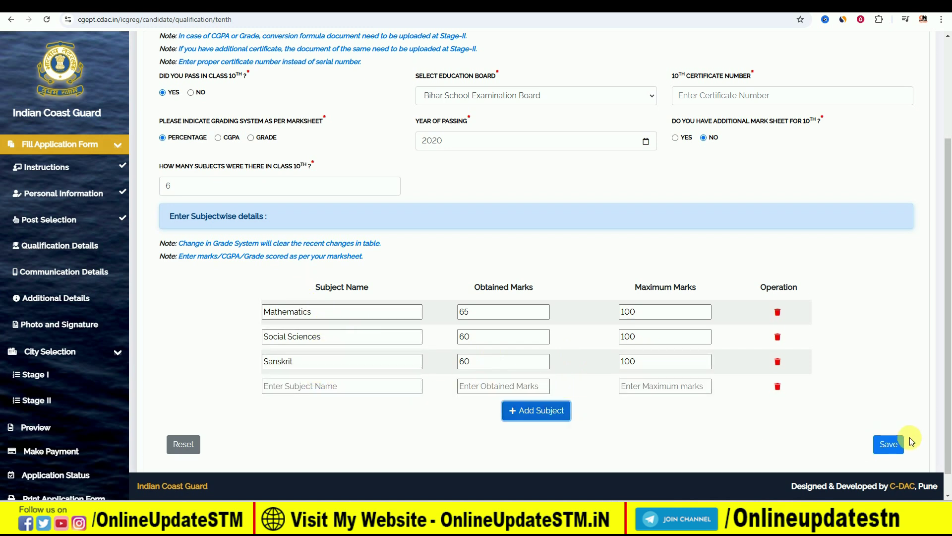
# Step: Save the 10th qualification details and answer Yes to passing Class 12th in the 12th qualification details
pyautogui.click(888, 446)
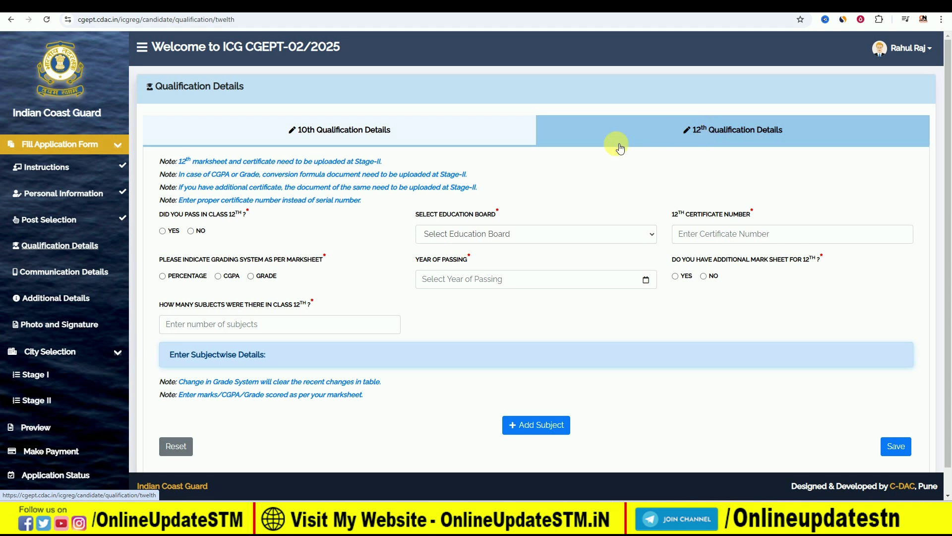
pyautogui.click(163, 232)
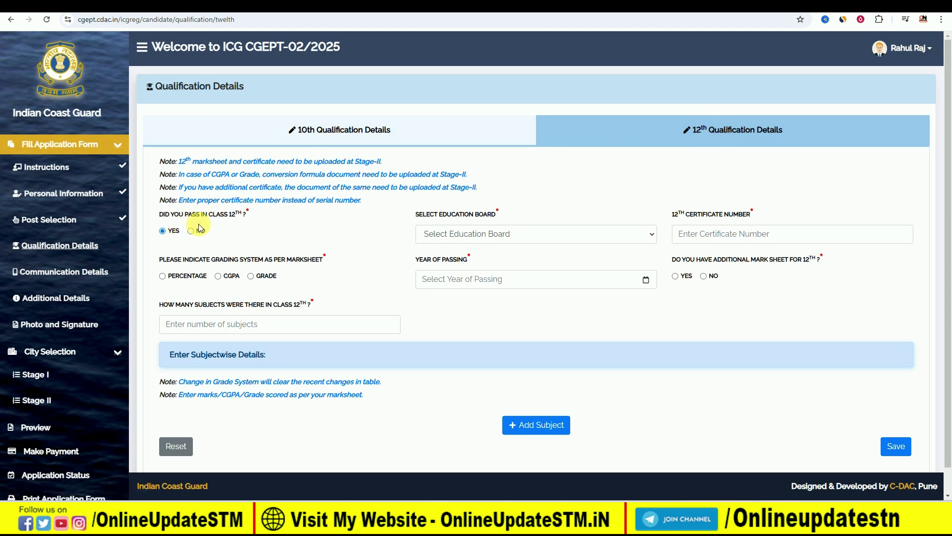
# Step: Select Bihar School Examination Board as the 12th education board and Percentage as the grading system
pyautogui.click(497, 233)
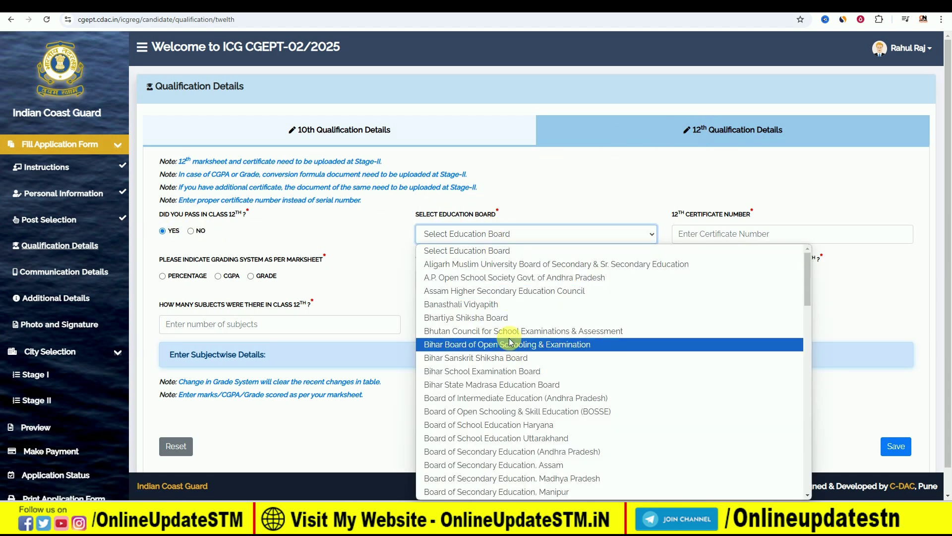
pyautogui.click(516, 373)
pyautogui.click(741, 236)
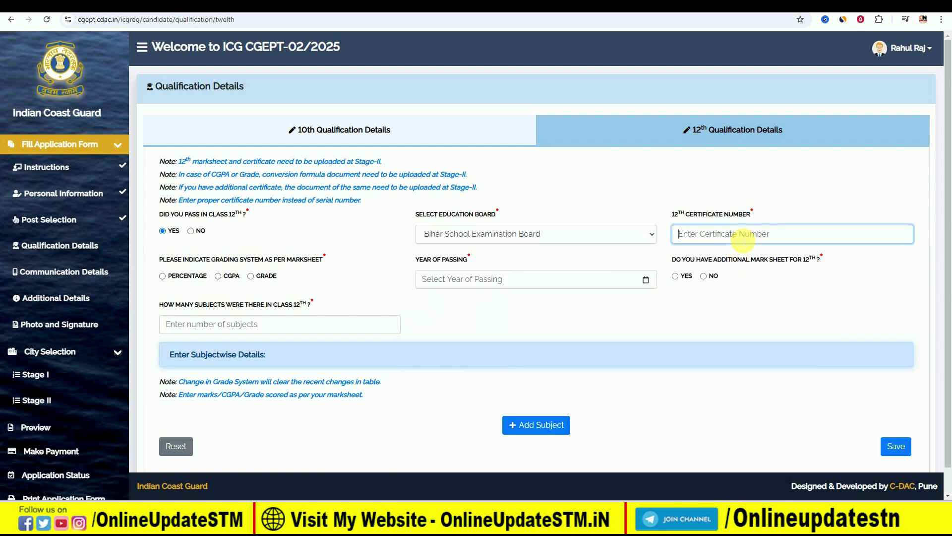
pyautogui.click(162, 276)
# Step: Set the 12th year of passing to 2023, additional mark sheet to No and the number of subjects to 5
pyautogui.click(490, 285)
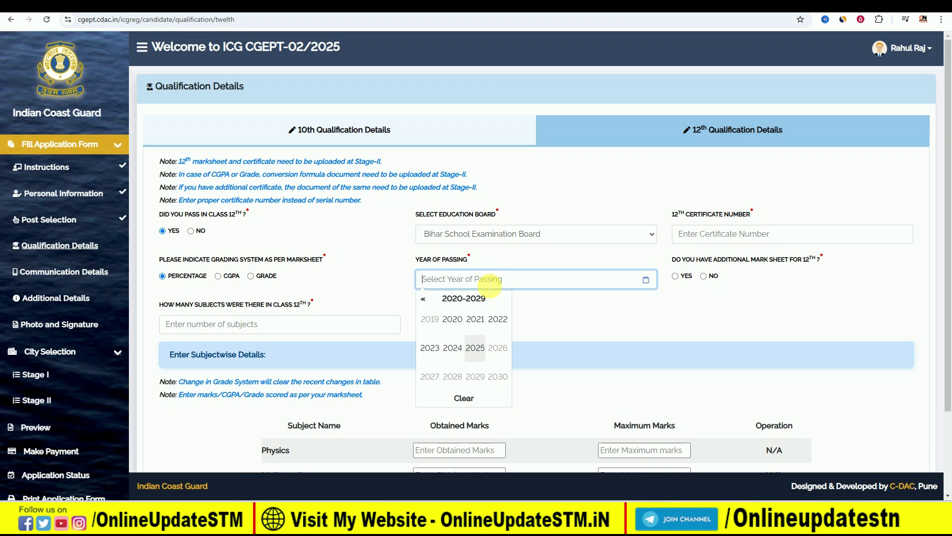
pyautogui.click(430, 348)
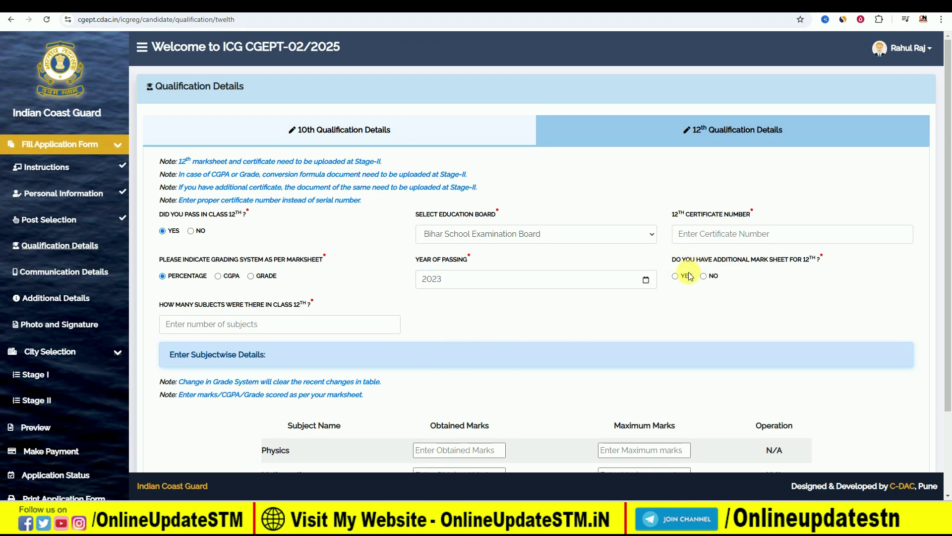
pyautogui.click(704, 277)
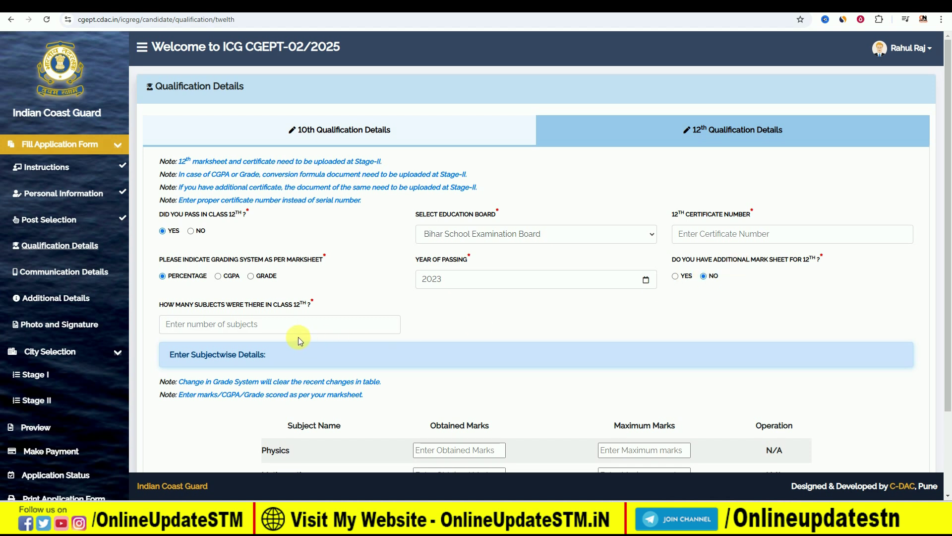
pyautogui.click(269, 331)
pyautogui.write('5')
# Step: Enter 70 out of 100 marks for both Physics and Mathematics in the 12th subject details, and add another subject row
pyautogui.scroll(-2, 269, 331)
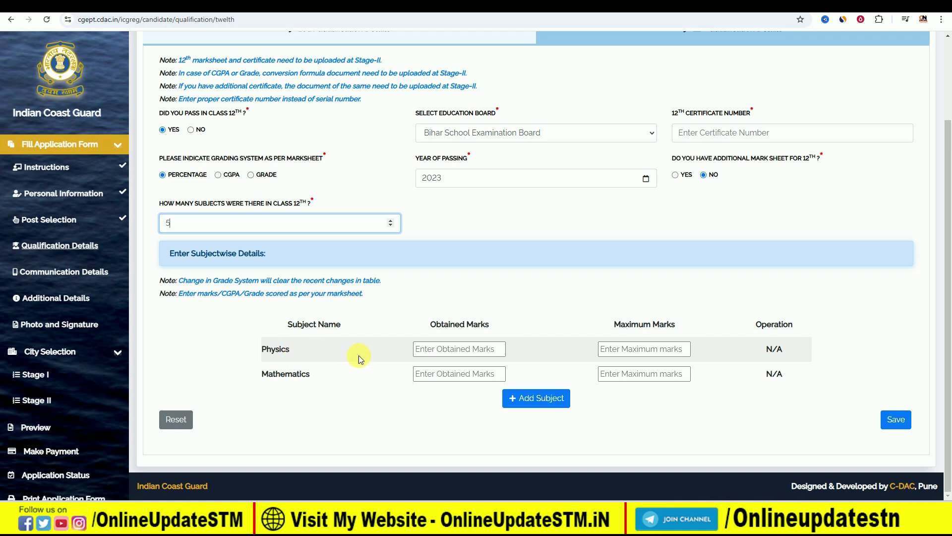
pyautogui.click(449, 355)
pyautogui.write('70')
pyautogui.press('Tab')
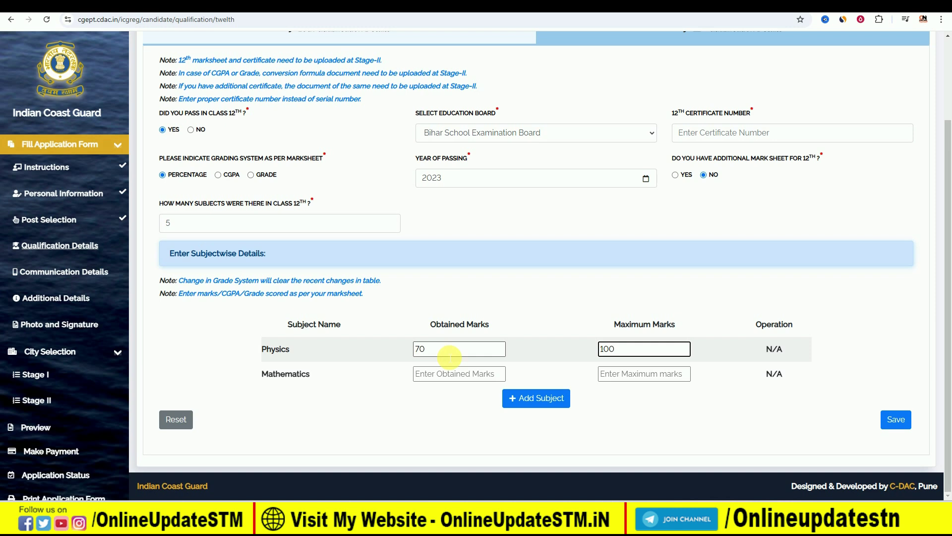
pyautogui.click(455, 375)
pyautogui.write('70')
pyautogui.press('Tab')
pyautogui.write('1')
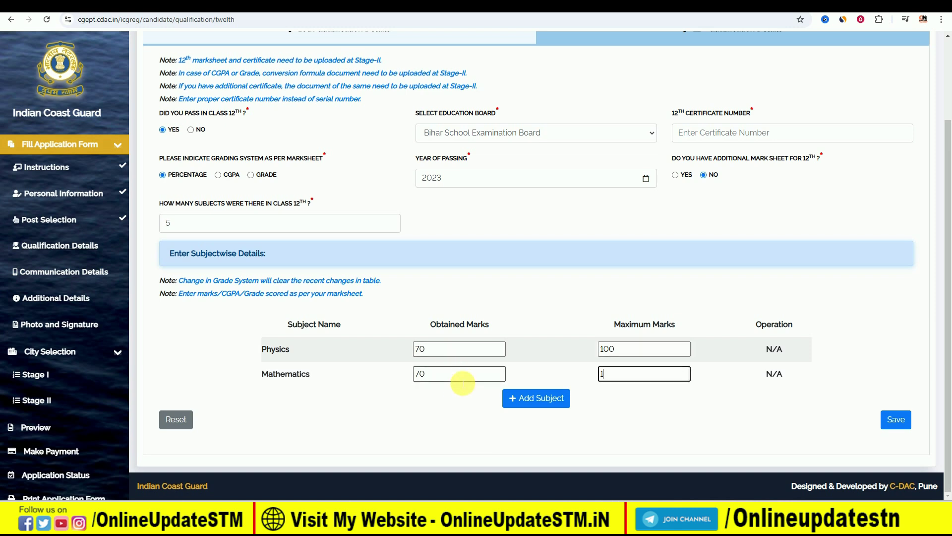
pyautogui.write('00')
pyautogui.click(542, 398)
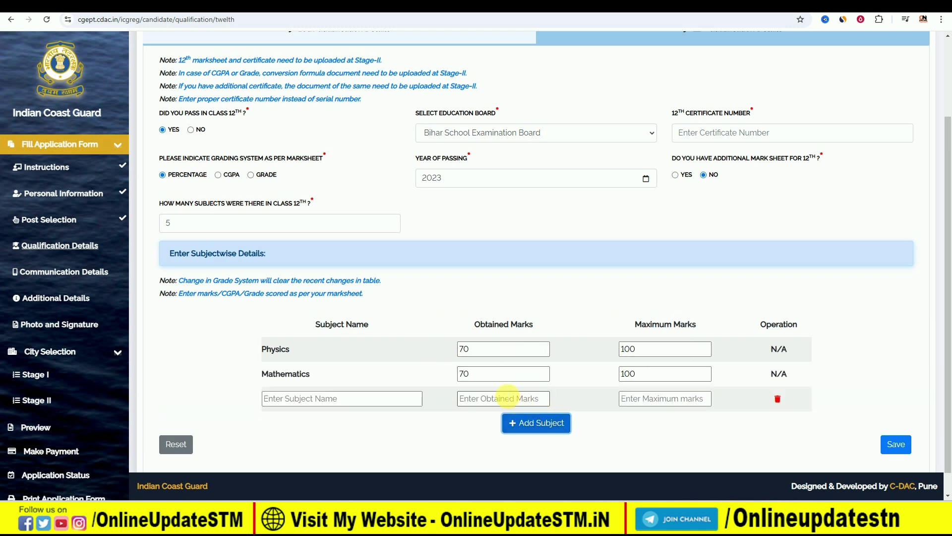
pyautogui.scroll(-1, 595, 407)
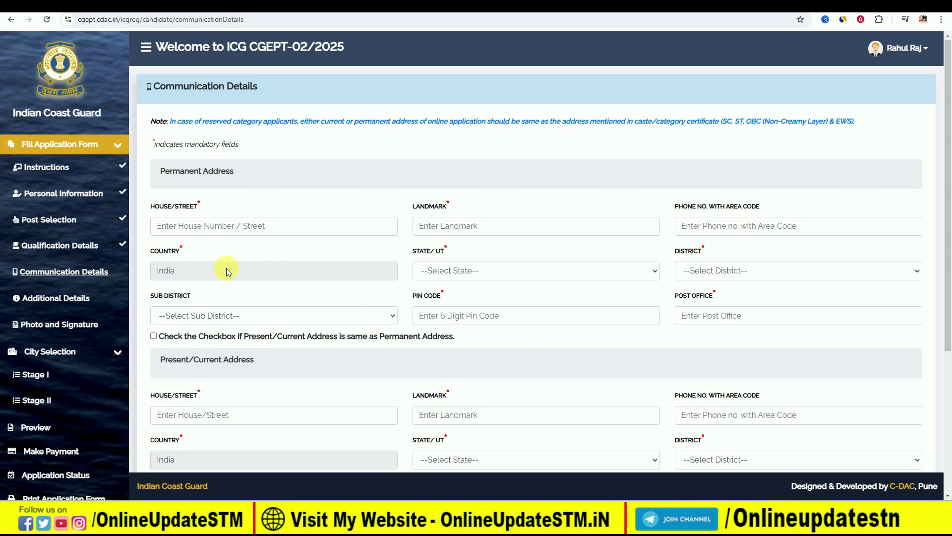
# Step: Set the permanent address state to Bihar and the district to Sitamarhi in the communication details
pyautogui.click(505, 268)
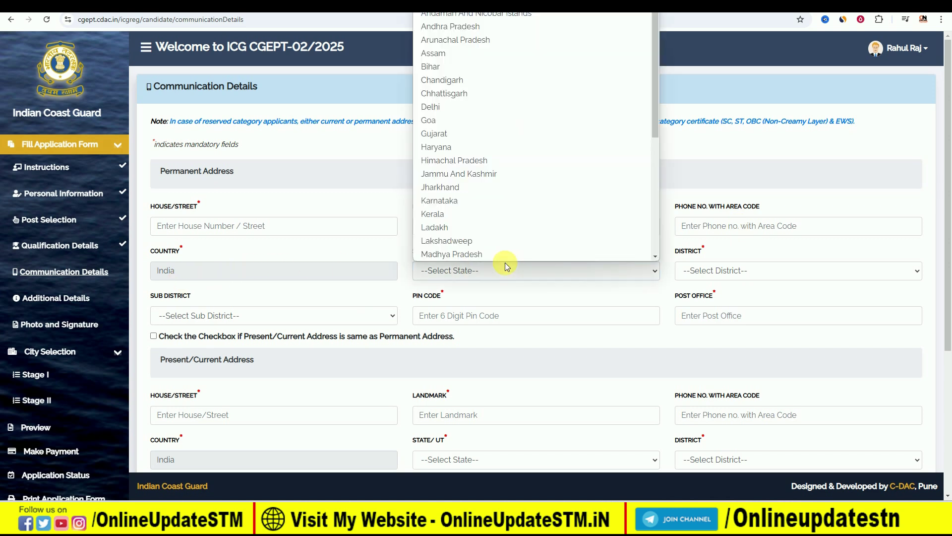
pyautogui.click(468, 66)
pyautogui.click(723, 270)
pyautogui.scroll(-5, 734, 177)
pyautogui.click(729, 200)
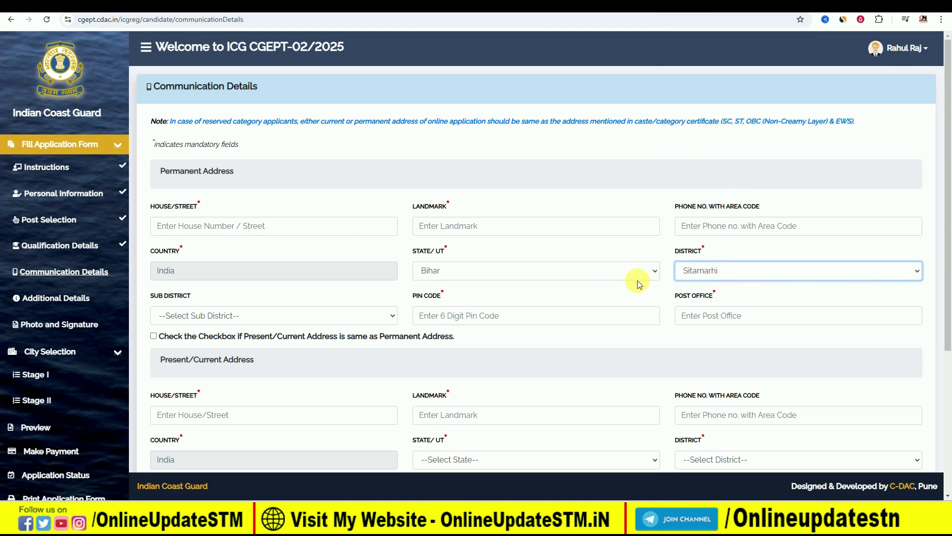
pyautogui.click(218, 315)
pyautogui.click(218, 315)
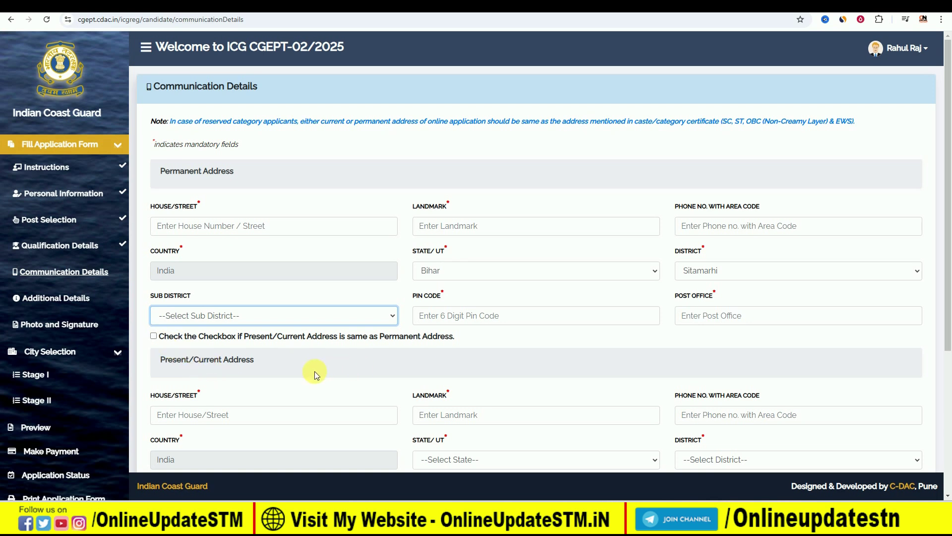
# Step: Set the domicile state to BIHAR in the domicile details and dismiss the recruitment region alert
pyautogui.scroll(-3, 315, 371)
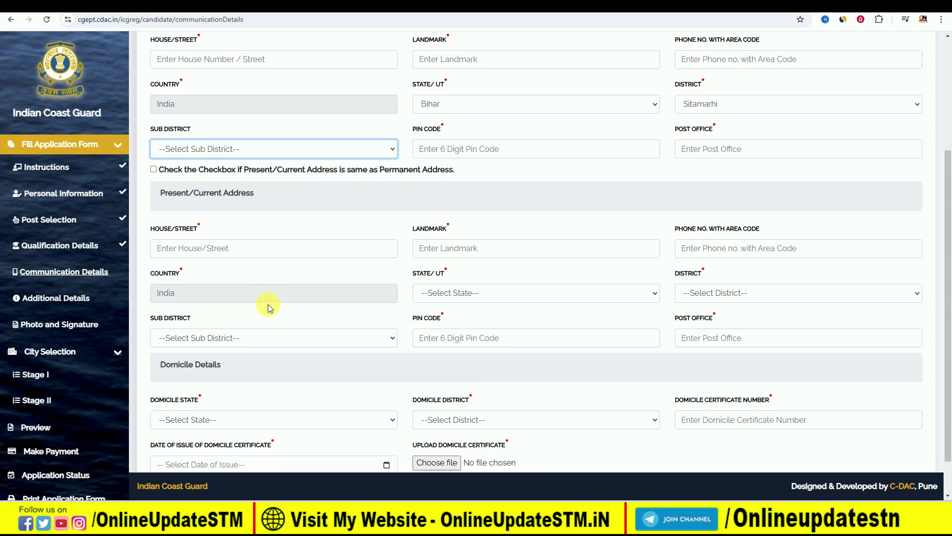
pyautogui.scroll(-1, 326, 283)
pyautogui.scroll(-1, 457, 279)
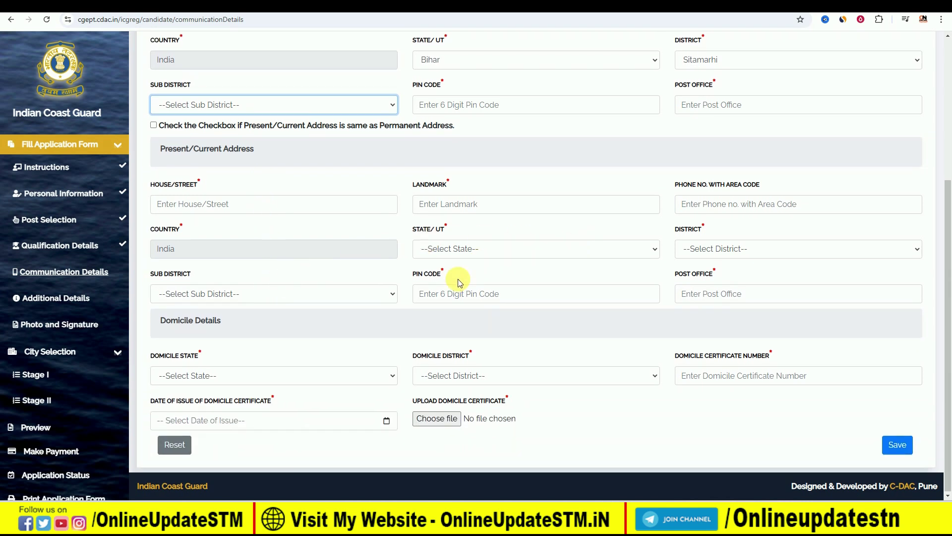
pyautogui.click(213, 374)
pyautogui.click(207, 171)
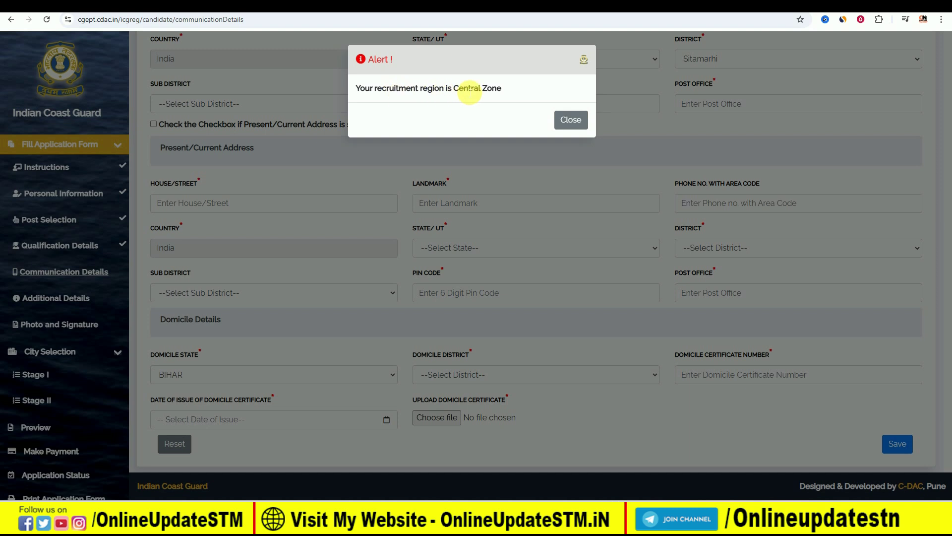
pyautogui.click(575, 122)
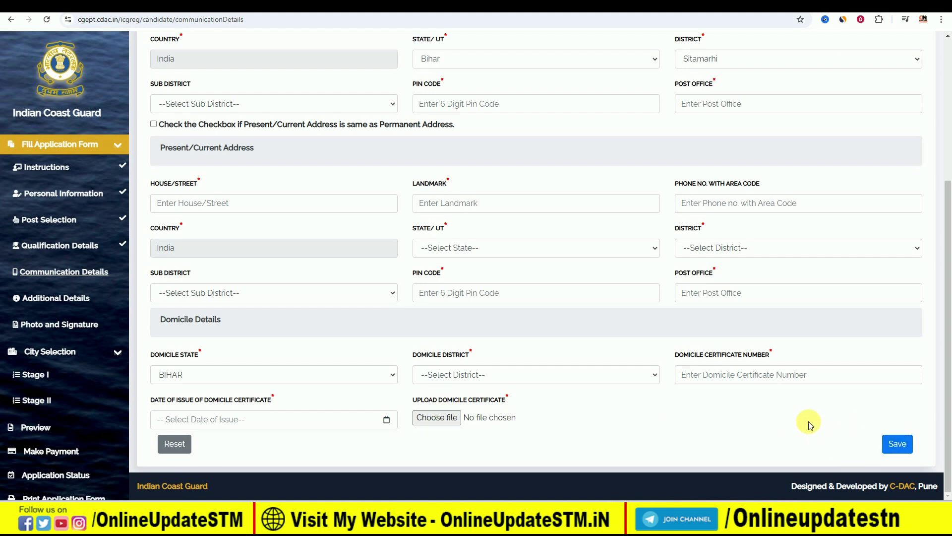
pyautogui.click(376, 92)
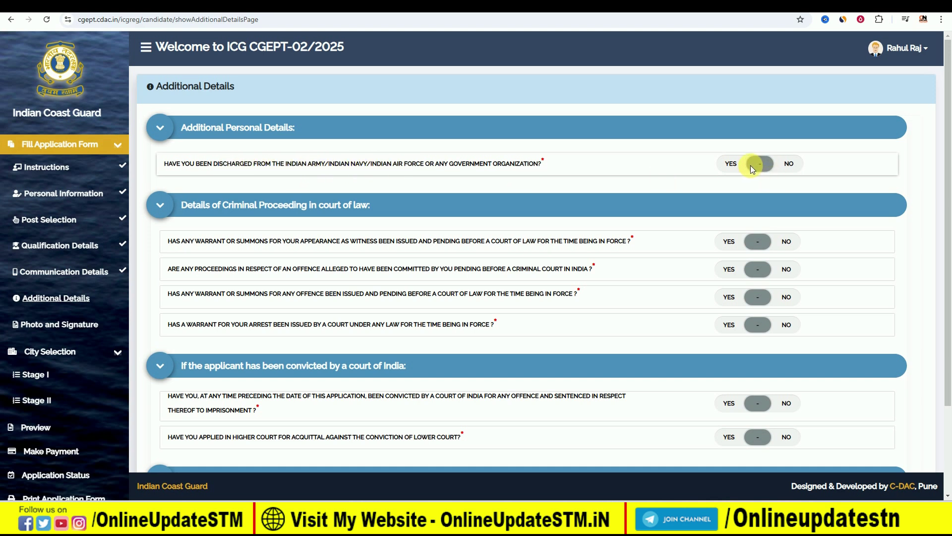
# Step: Answer No to the government organization discharge question and to all four criminal proceeding questions
pyautogui.click(736, 164)
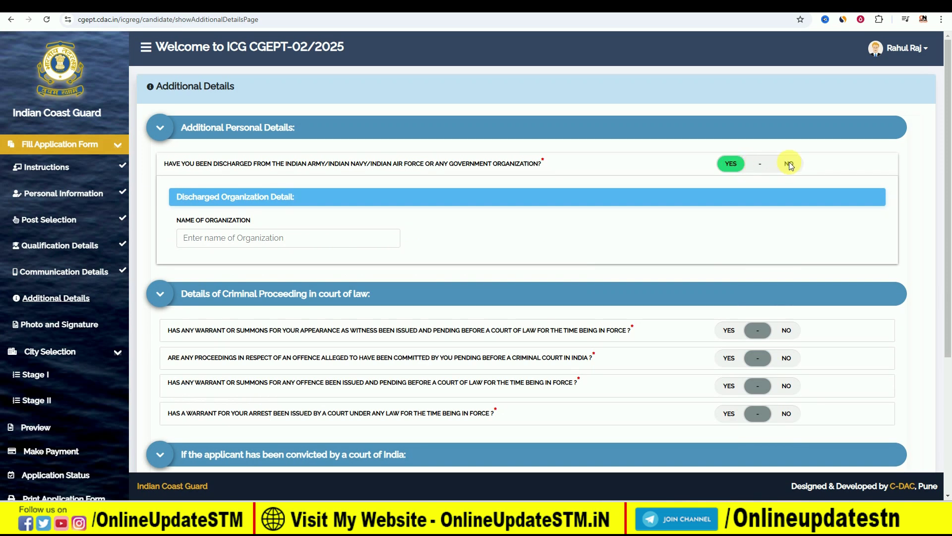
pyautogui.click(789, 163)
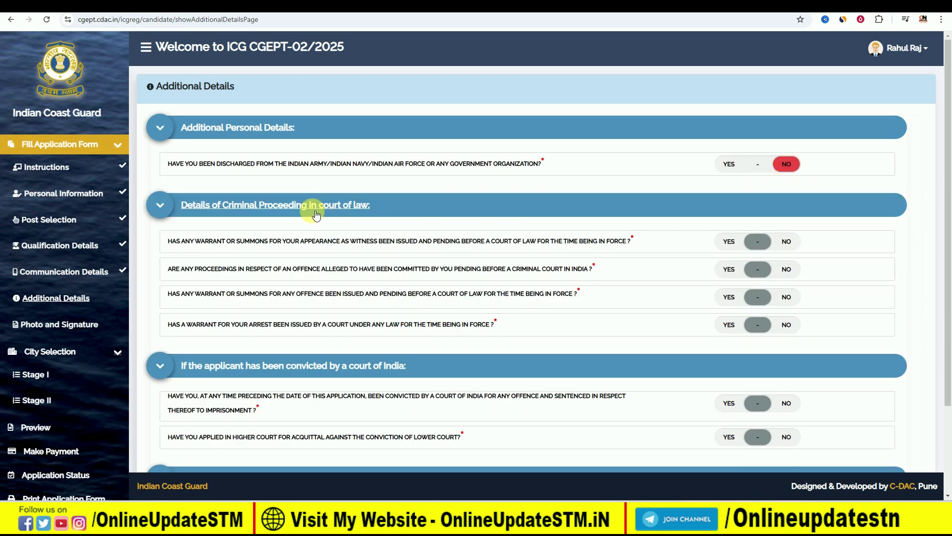
pyautogui.click(789, 241)
pyautogui.click(787, 268)
pyautogui.click(788, 297)
pyautogui.click(789, 325)
# Step: Answer No to both court conviction questions and the recruitment debarment question, and submit the additional details
pyautogui.scroll(-2, 794, 336)
pyautogui.click(785, 304)
pyautogui.click(788, 336)
pyautogui.scroll(-1, 766, 338)
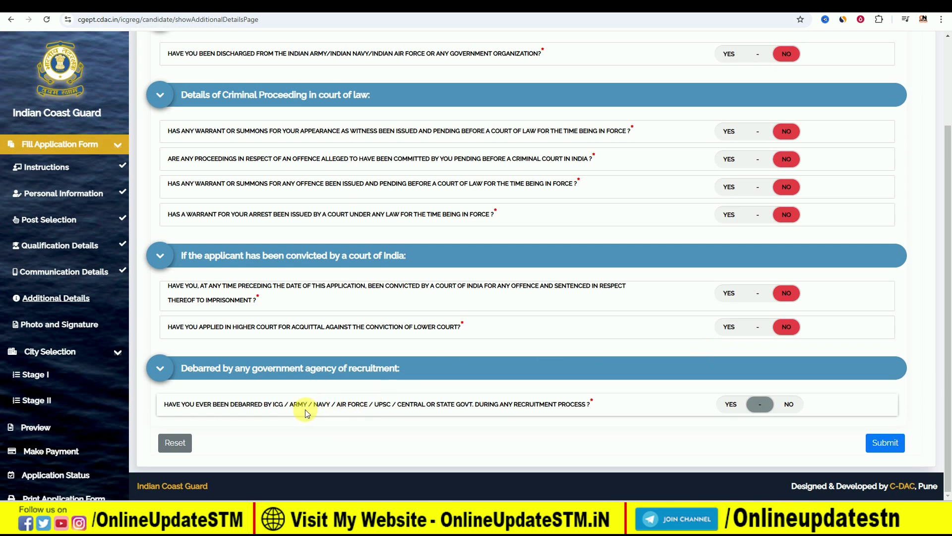
pyautogui.click(789, 410)
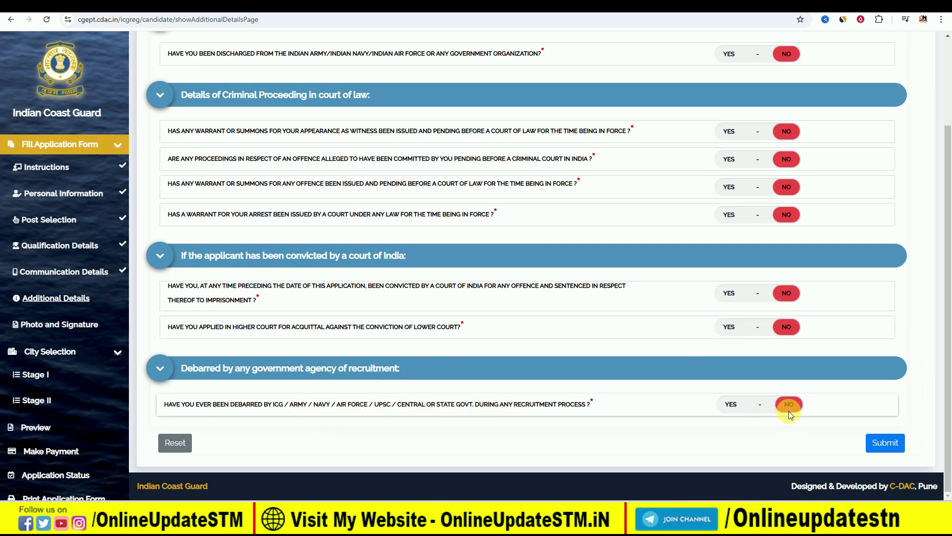
pyautogui.scroll(3, 796, 379)
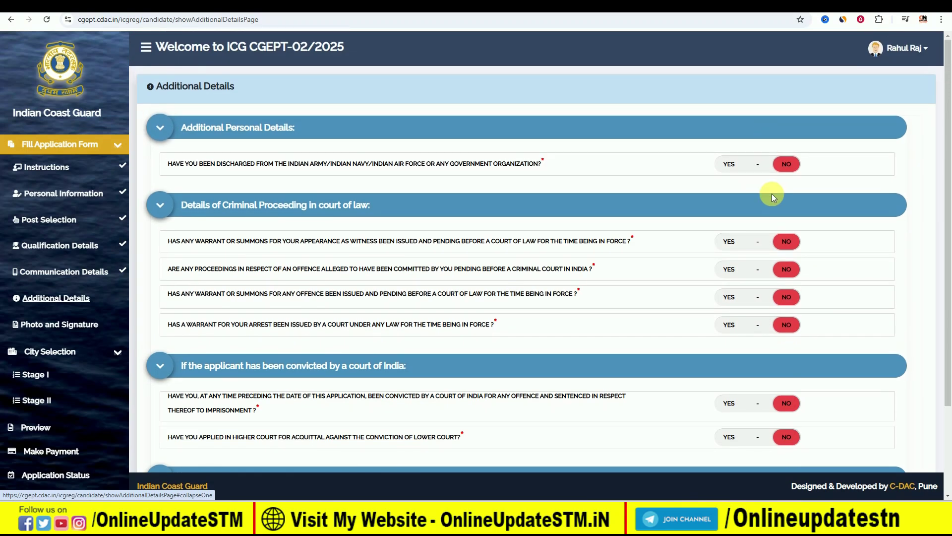
pyautogui.scroll(-3, 772, 194)
pyautogui.click(883, 446)
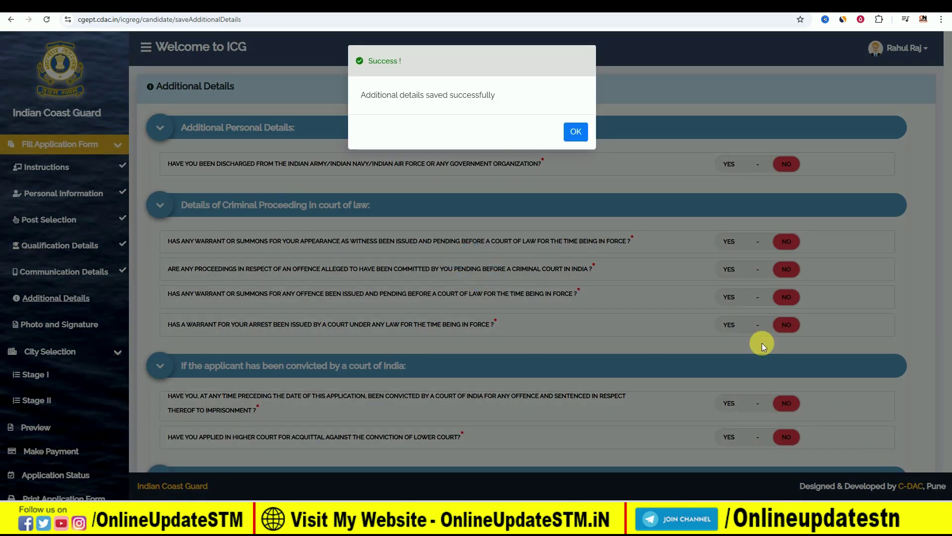
pyautogui.click(577, 132)
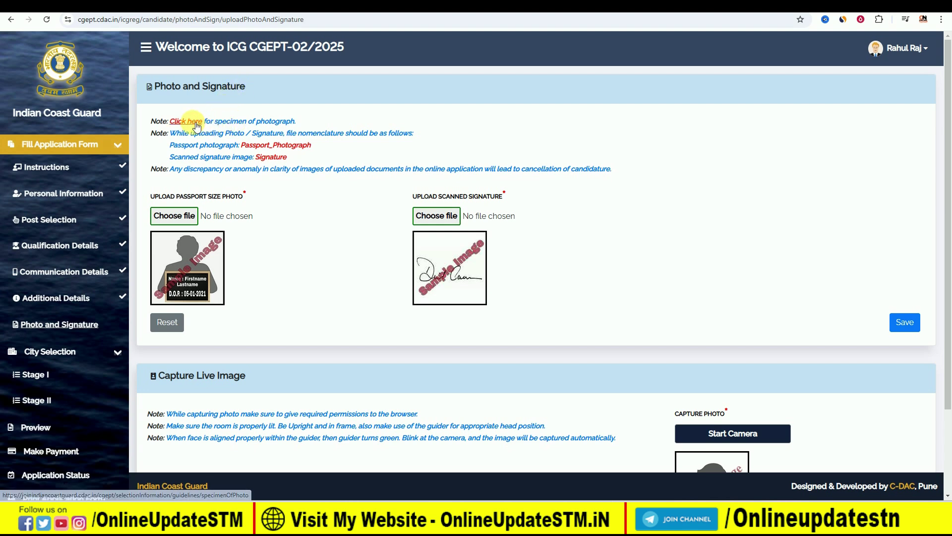
# Step: Examine the acceptable and not acceptable photographs on the photograph specimen page, and return to the application form
pyautogui.click(197, 126)
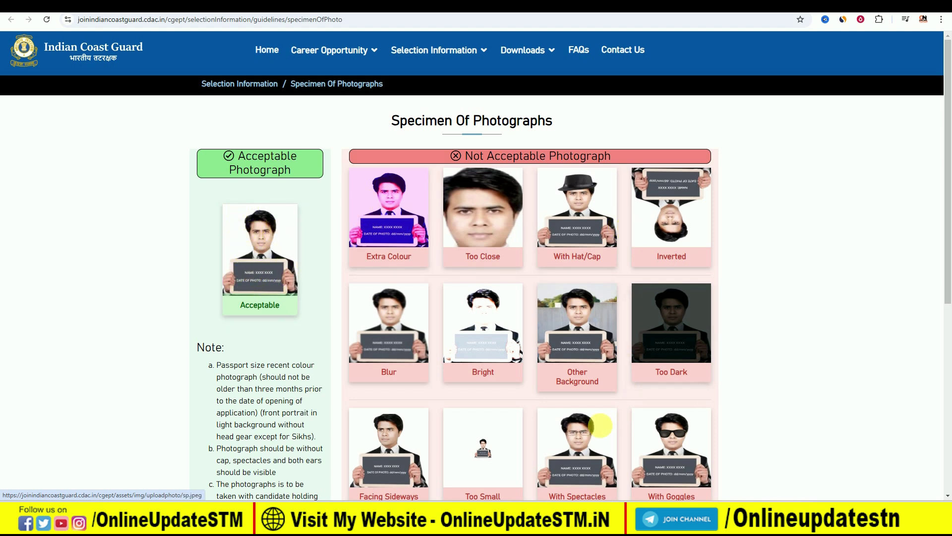
pyautogui.scroll(-5, 557, 404)
pyautogui.scroll(5, 527, 394)
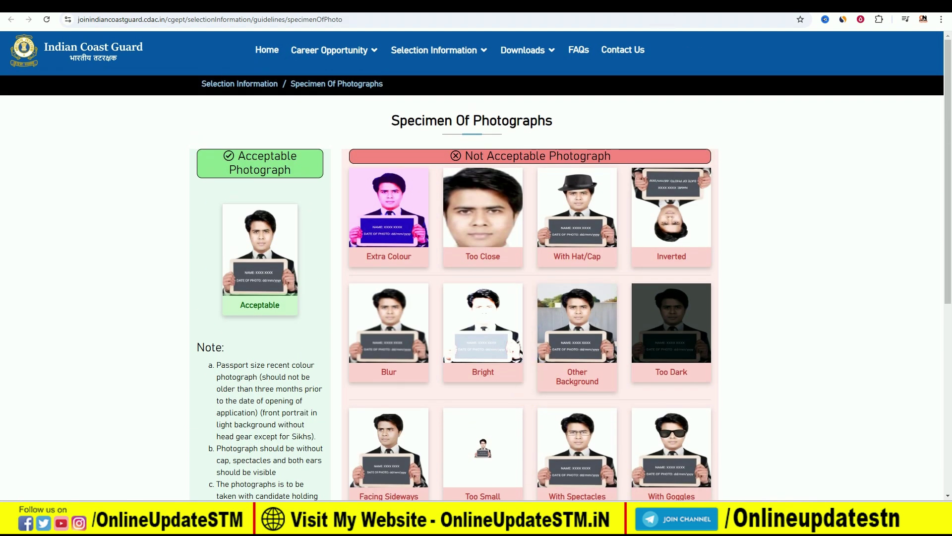
pyautogui.click(562, 6)
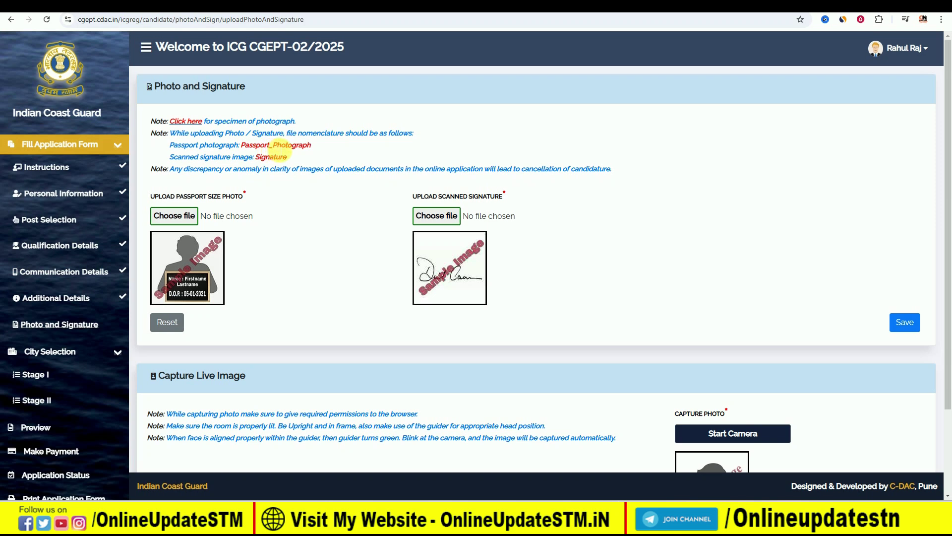
# Step: Upload Passport_Photograph.jpg as the passport size photo and Signature.jpg as the scanned signature, and save both
pyautogui.moveTo(242, 145); pyautogui.dragTo(311, 145)
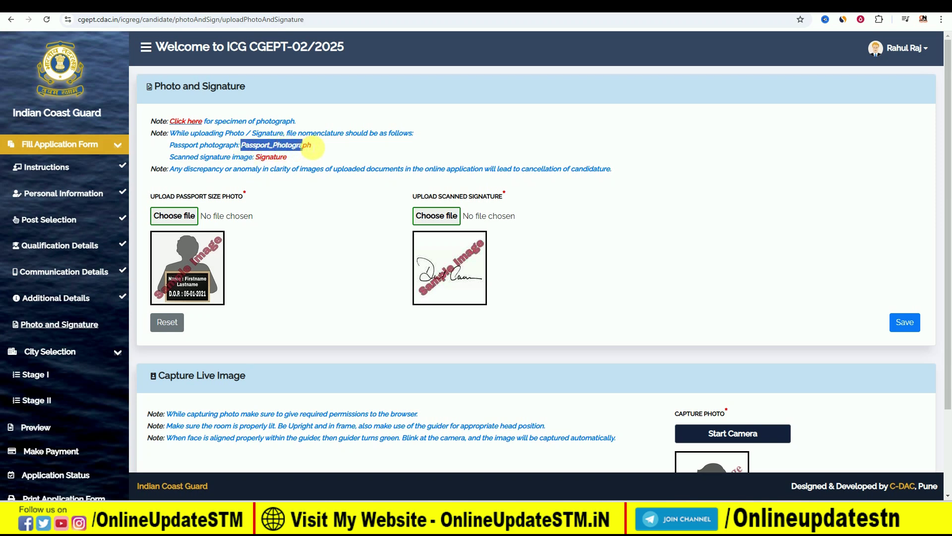
pyautogui.click(274, 262)
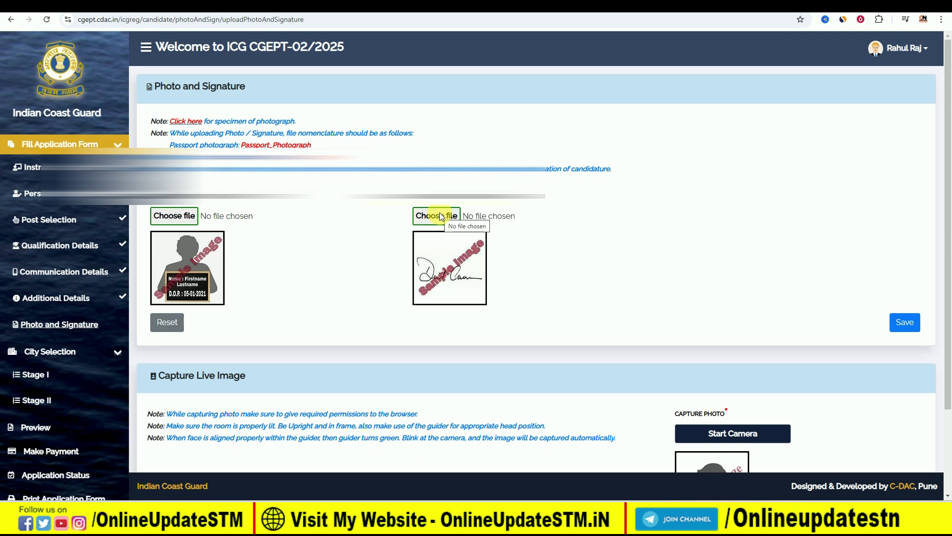
pyautogui.click(905, 322)
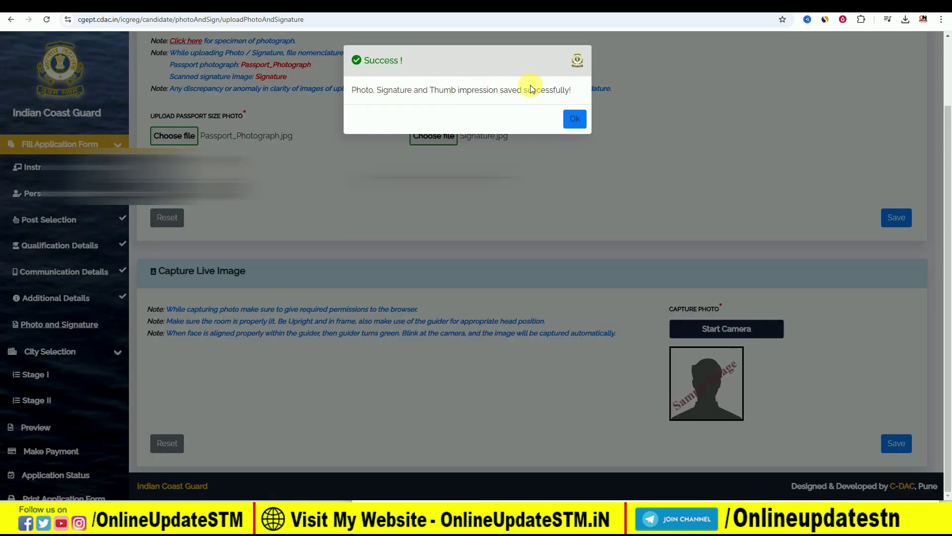
pyautogui.click(577, 120)
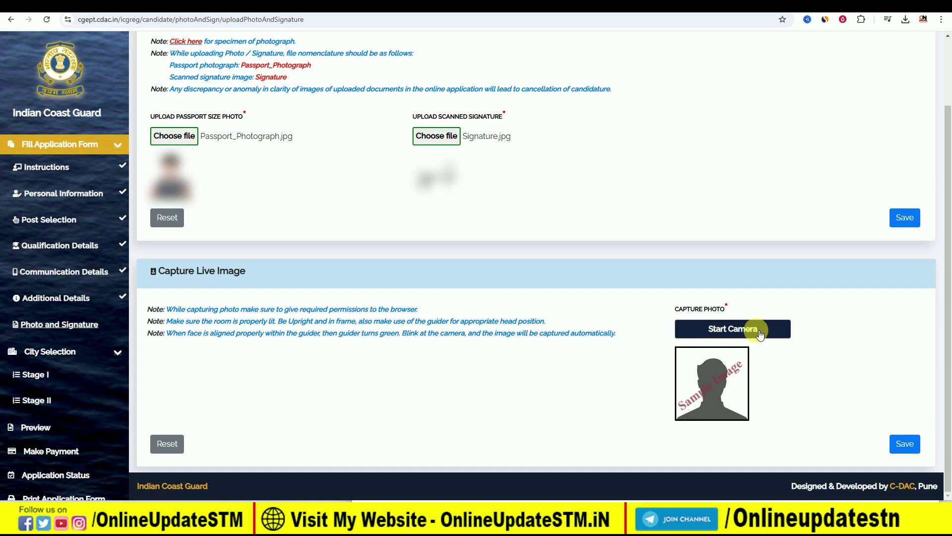
# Step: Try to capture the live photo, allowing camera access for this time only, and close the image alert
pyautogui.click(728, 331)
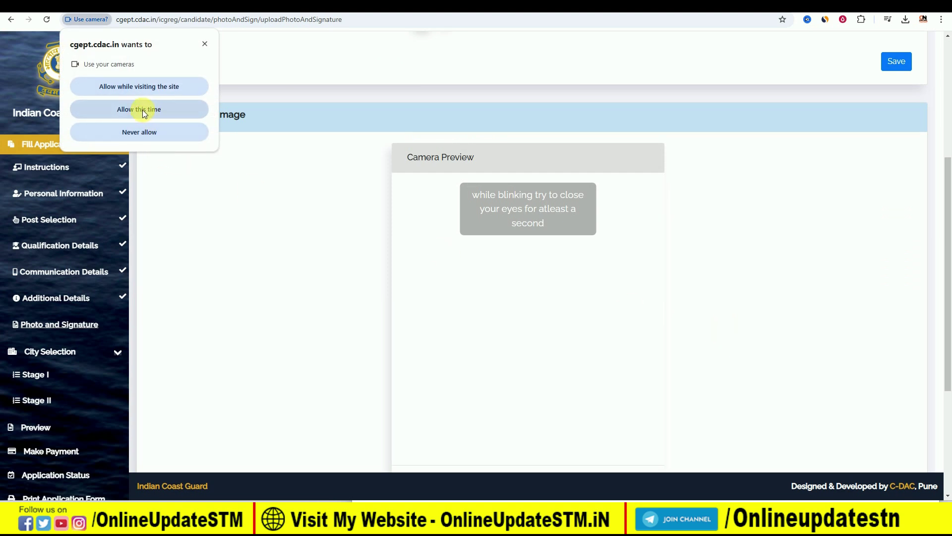
pyautogui.click(142, 109)
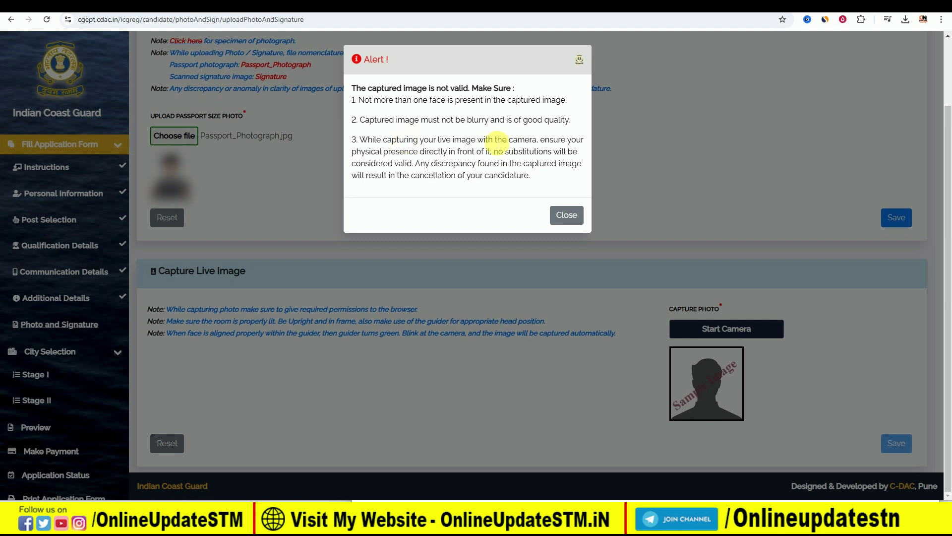
pyautogui.click(559, 222)
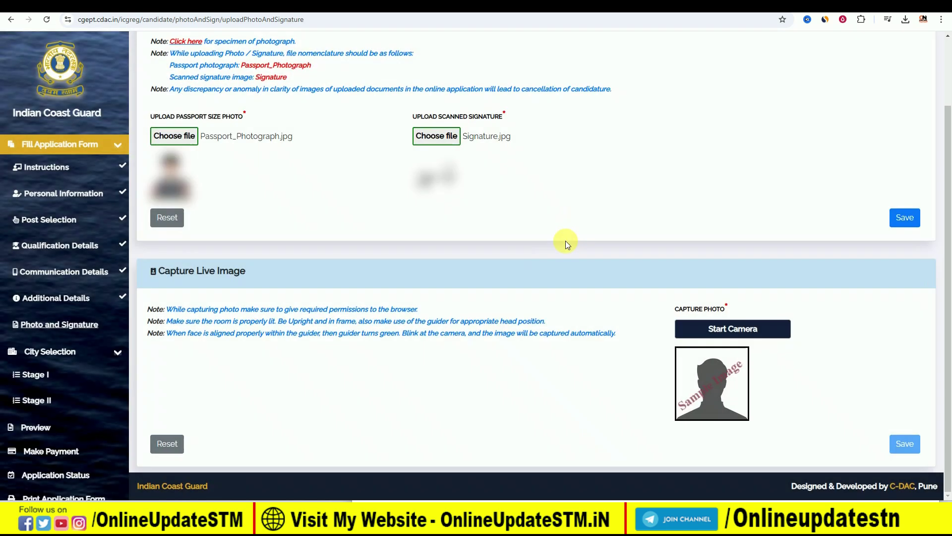
# Step: Start the camera again to capture the live photo for the application
pyautogui.click(726, 329)
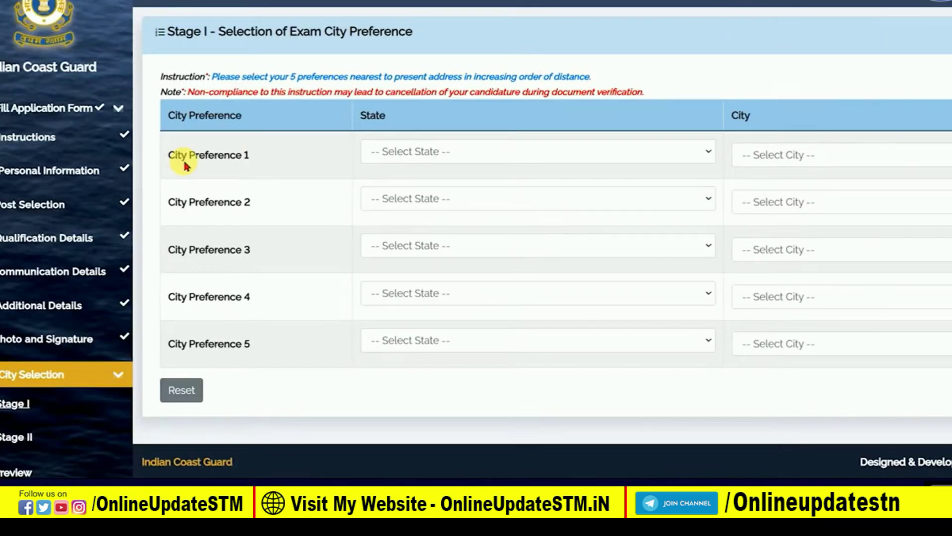
# Step: Set Stage I exam city preference 1 to Patna and preference 2 to Gaya, both in Bihar
pyautogui.moveTo(185, 164); pyautogui.dragTo(254, 159)
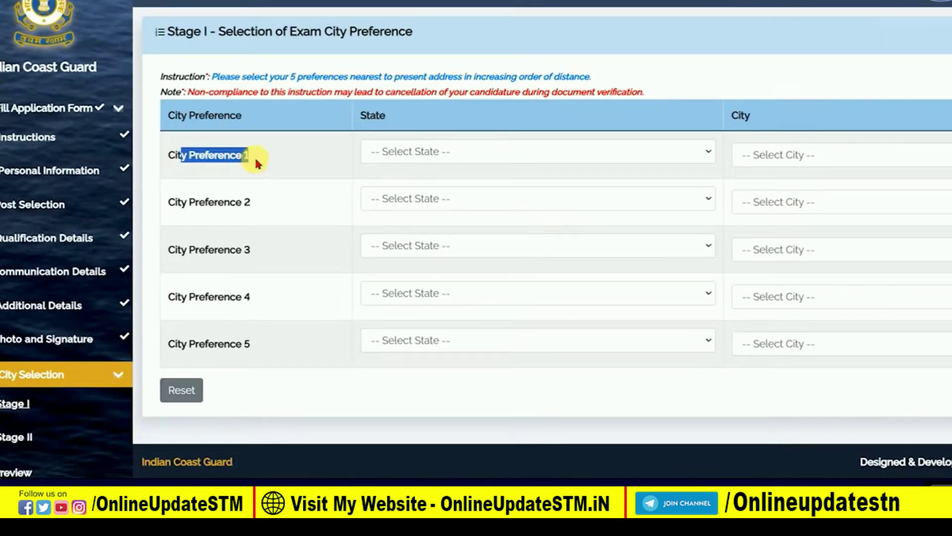
pyautogui.click(425, 152)
pyautogui.click(392, 242)
pyautogui.click(772, 158)
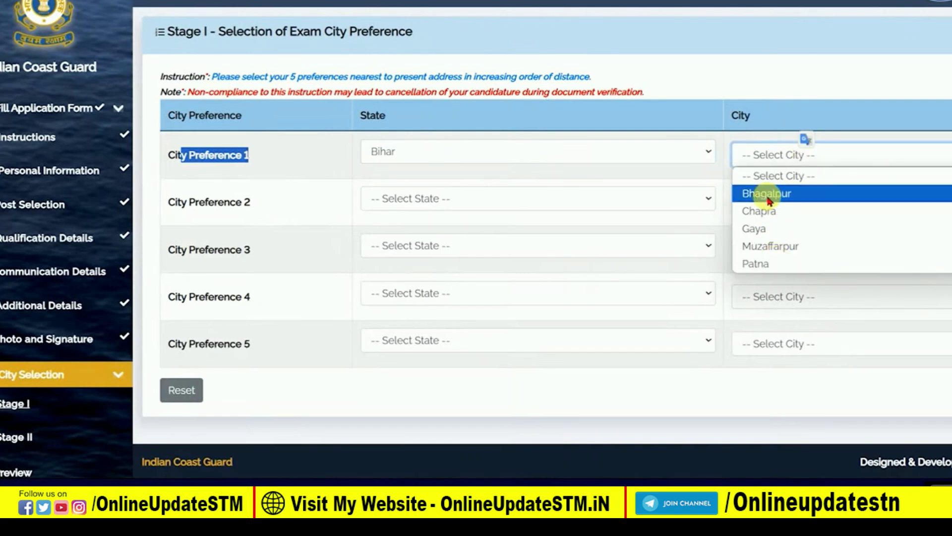
pyautogui.click(778, 263)
pyautogui.click(419, 201)
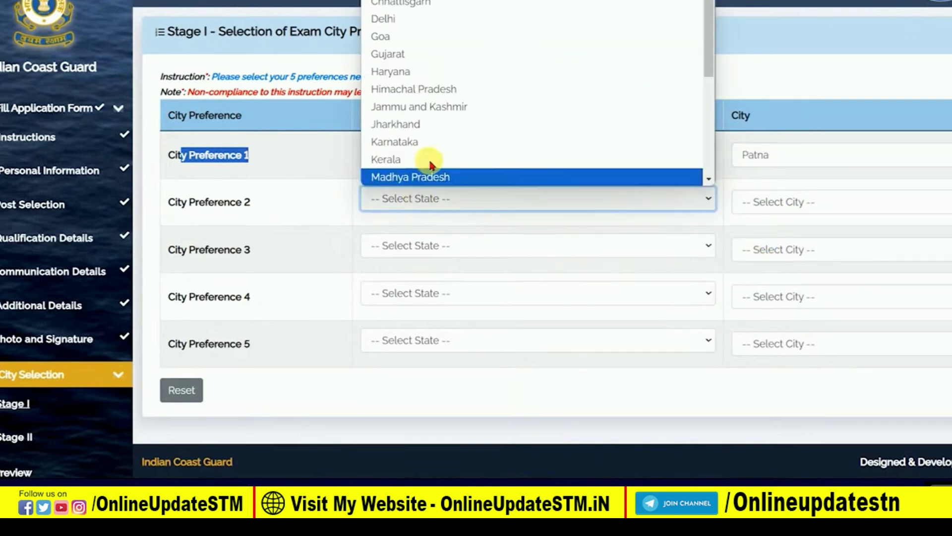
pyautogui.click(422, 2)
pyautogui.click(803, 210)
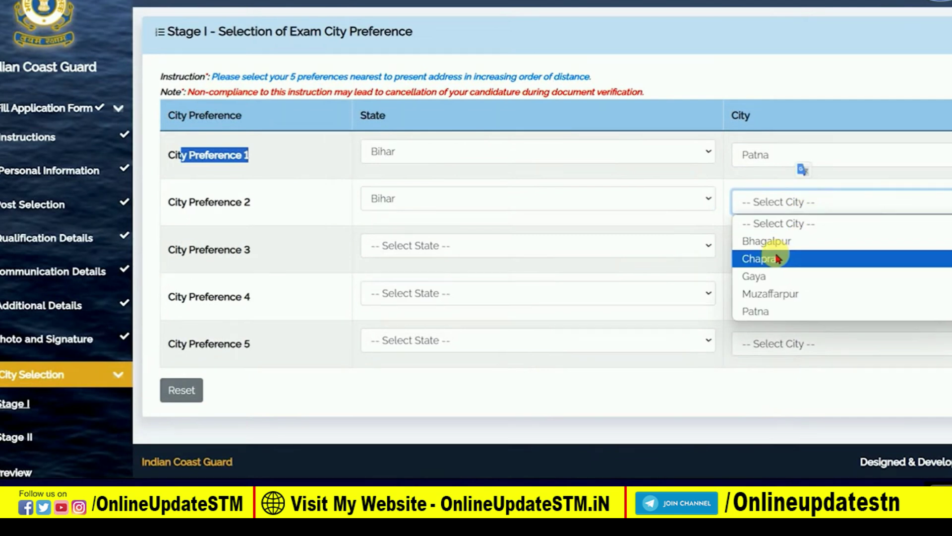
pyautogui.click(773, 282)
# Step: Set Stage I preferences 3 to 5 to Bhagalpur in Bihar, Nashik in Maharashtra and Kannur in Kerala, and save the preferences
pyautogui.click(502, 250)
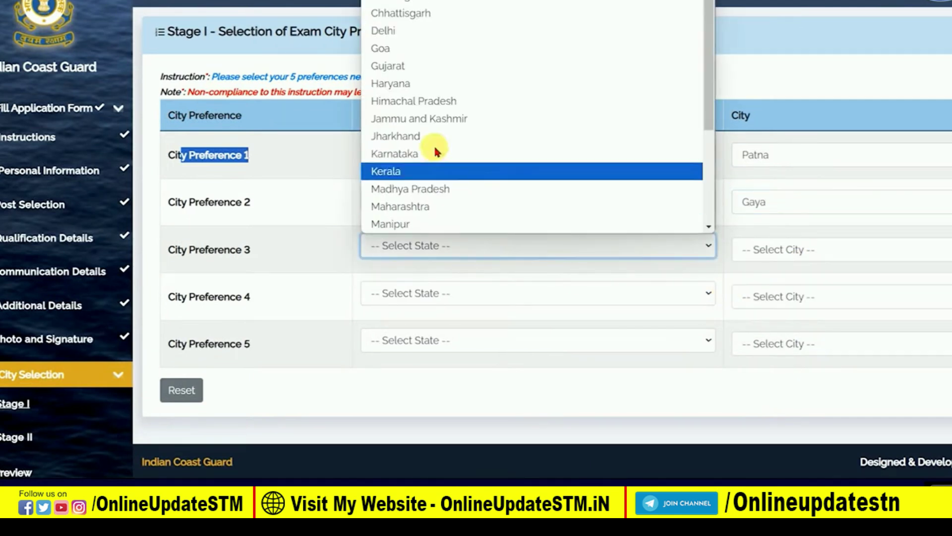
pyautogui.click(531, 110)
pyautogui.click(786, 250)
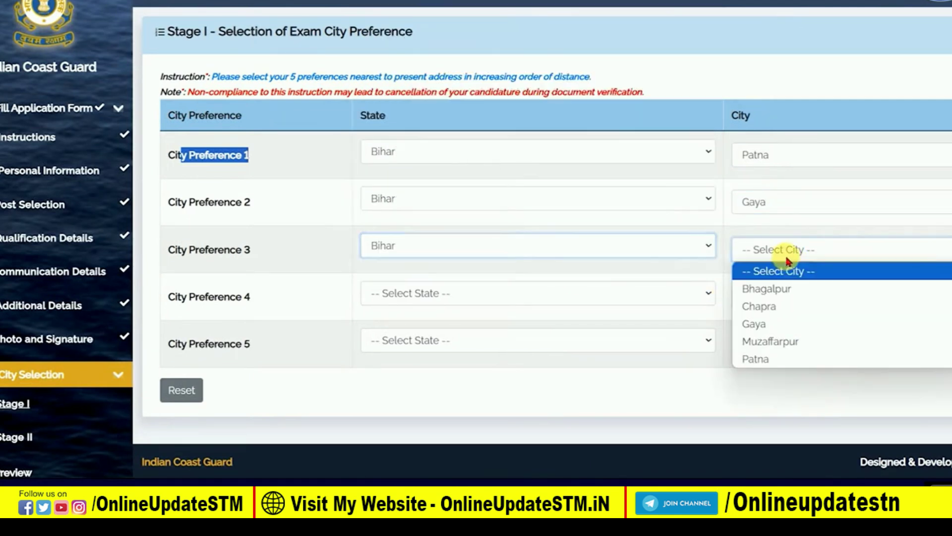
pyautogui.click(783, 290)
pyautogui.click(415, 298)
pyautogui.click(403, 237)
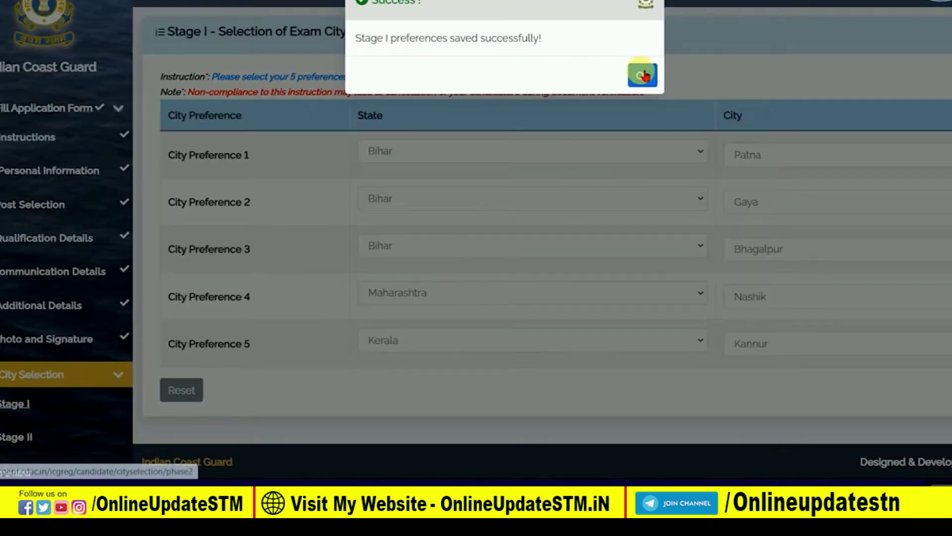
pyautogui.click(644, 74)
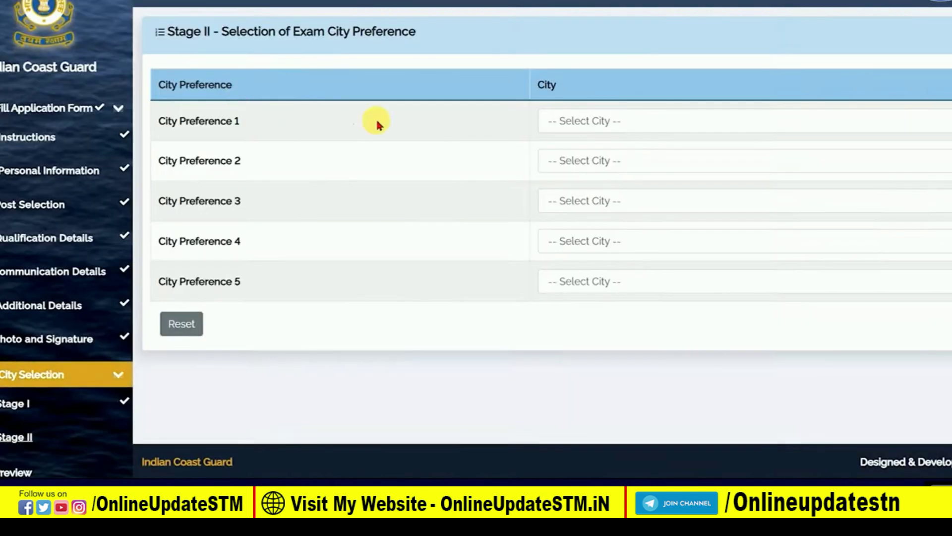
# Step: Set the Stage II exam city preferences to Chennai, Bhubaneshwar, Kochi, Kolkata and Visakhapatanam in that order, and save them
pyautogui.moveTo(201, 33); pyautogui.dragTo(394, 32)
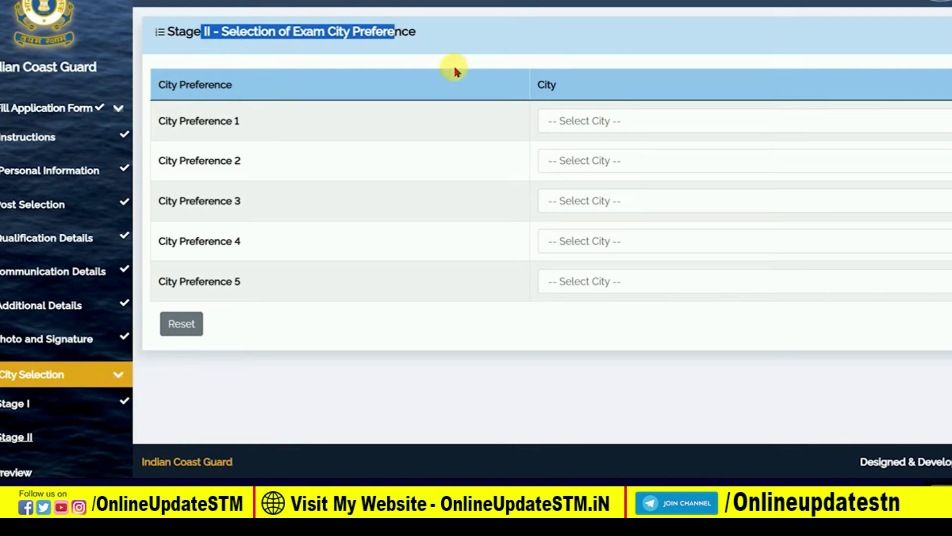
pyautogui.click(578, 124)
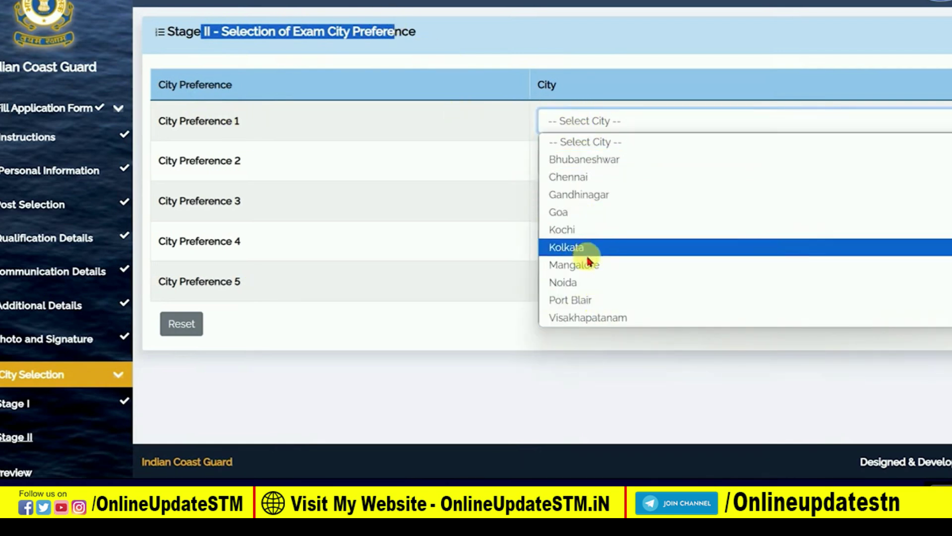
pyautogui.click(577, 230)
pyautogui.click(574, 161)
pyautogui.click(558, 199)
pyautogui.click(587, 203)
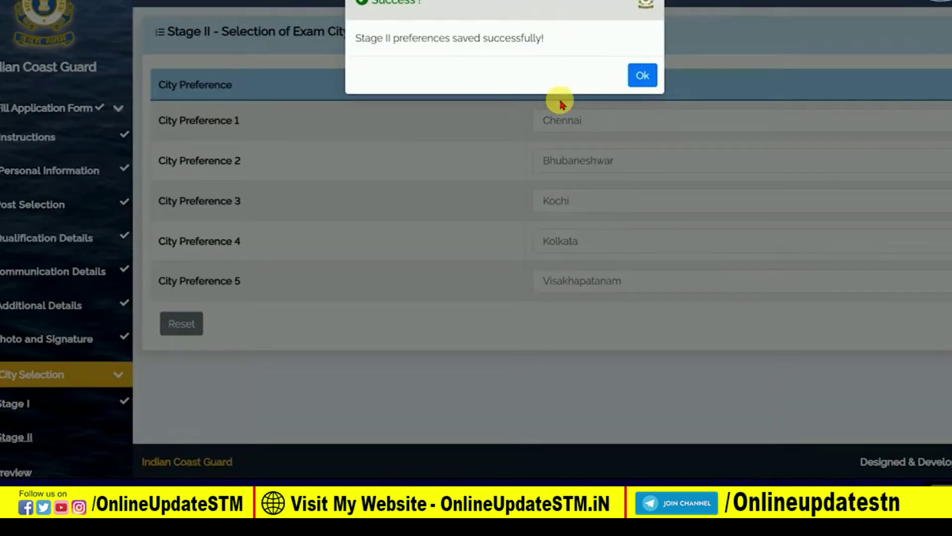
pyautogui.click(643, 82)
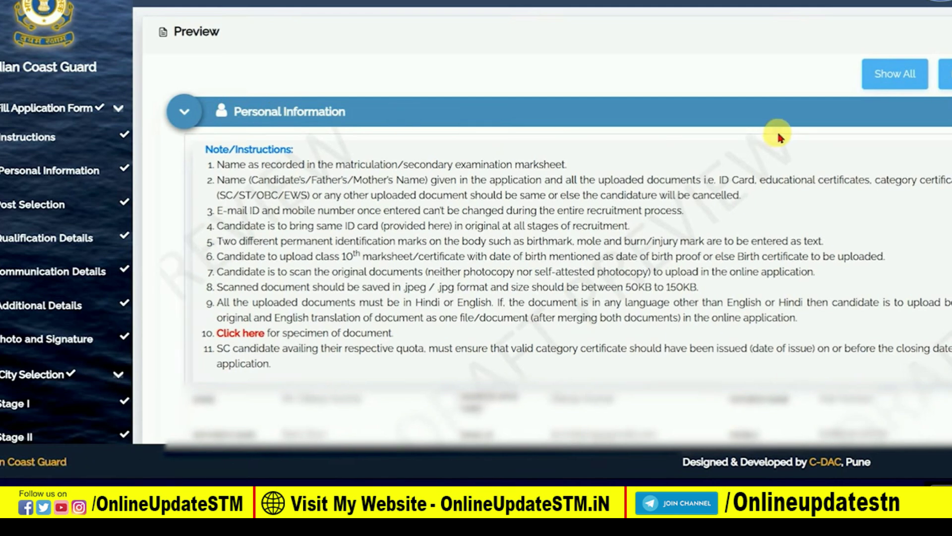
# Step: Look over the sections of the application preview, review the answers on the Additional Details page, and return to the preview
pyautogui.click(769, 115)
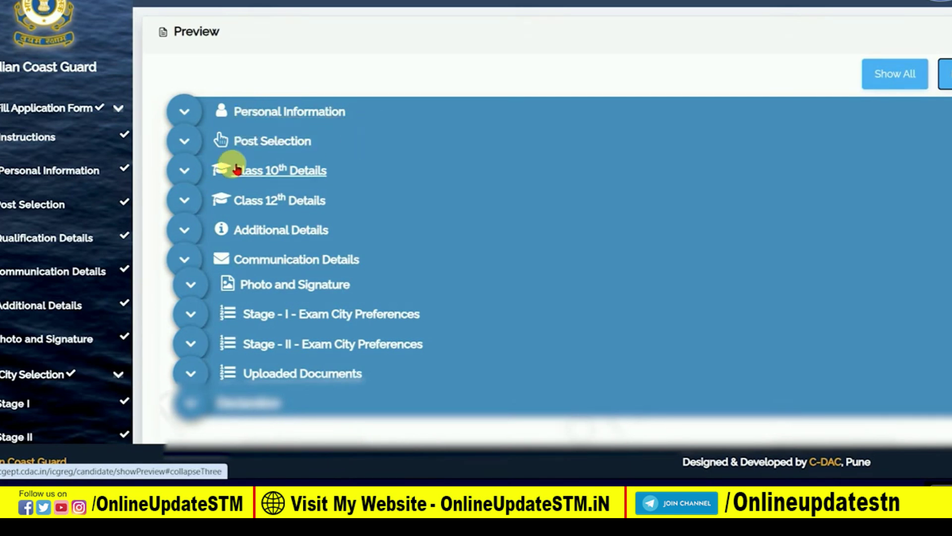
pyautogui.scroll(-5, 291, 187)
pyautogui.scroll(4, 291, 187)
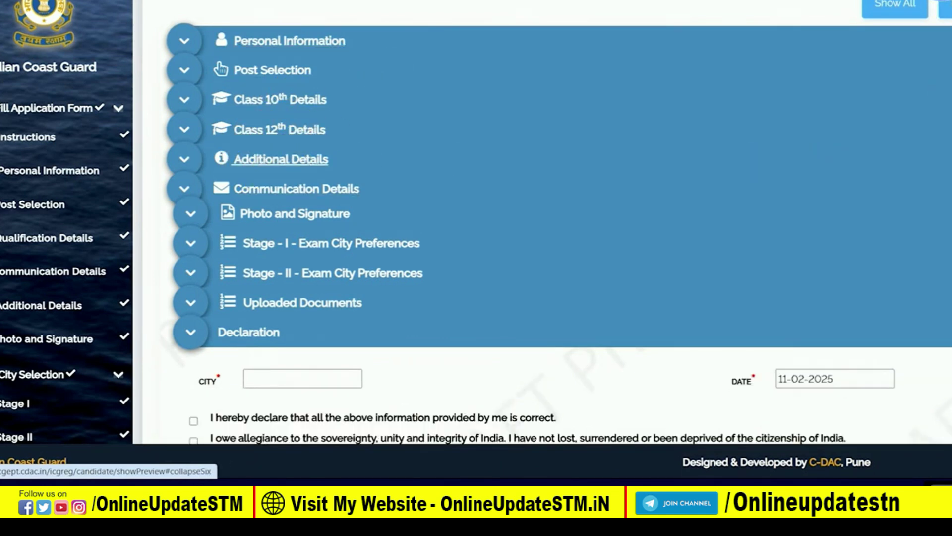
pyautogui.click(281, 158)
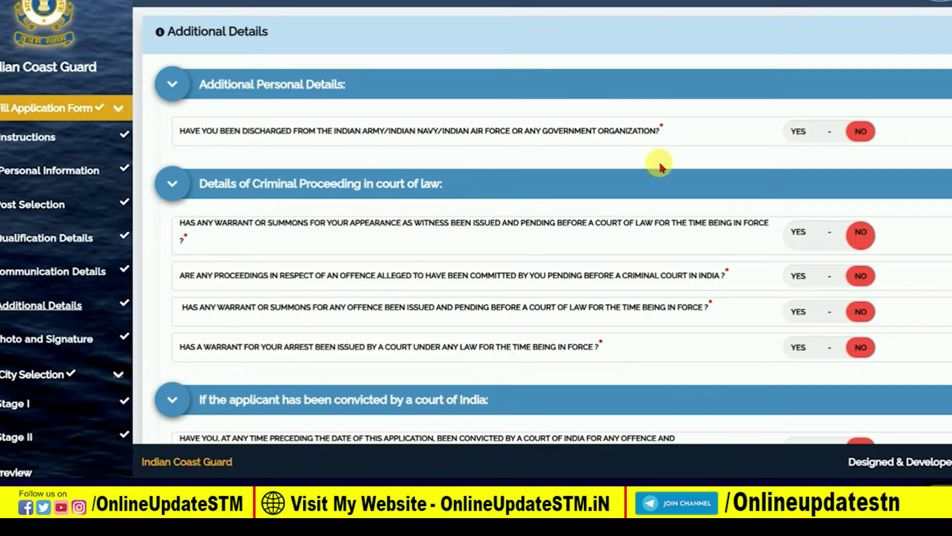
pyautogui.scroll(-5, 660, 166)
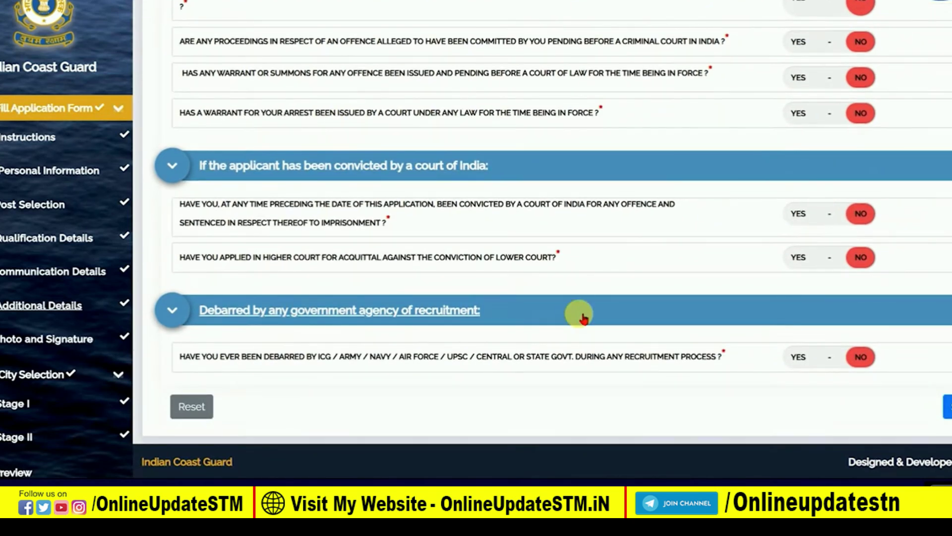
pyautogui.scroll(5, 580, 316)
pyautogui.scroll(-5, 744, 285)
pyautogui.scroll(-2, 6, 240)
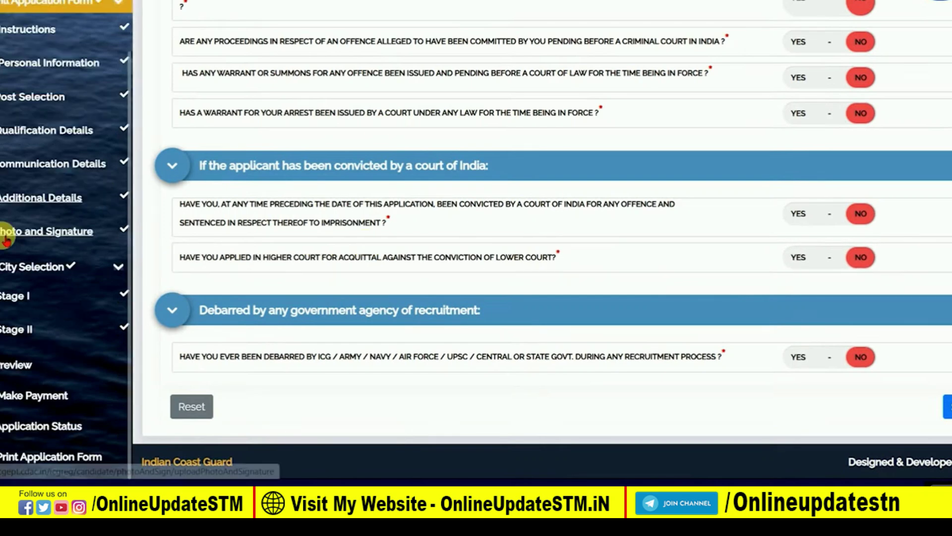
pyautogui.click(19, 369)
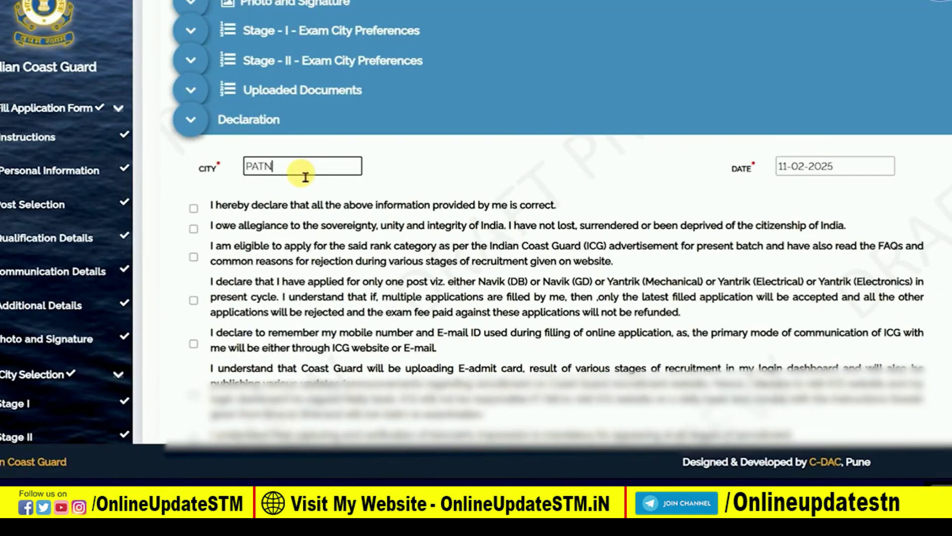
# Step: Enter PATNA as the declaration city and accept all the declaration statements
pyautogui.scroll(-3, 381, 158)
pyautogui.click(194, 66)
pyautogui.click(193, 87)
pyautogui.click(193, 115)
pyautogui.click(193, 158)
pyautogui.click(193, 202)
pyautogui.click(193, 253)
pyautogui.click(194, 296)
pyautogui.click(193, 332)
pyautogui.click(193, 376)
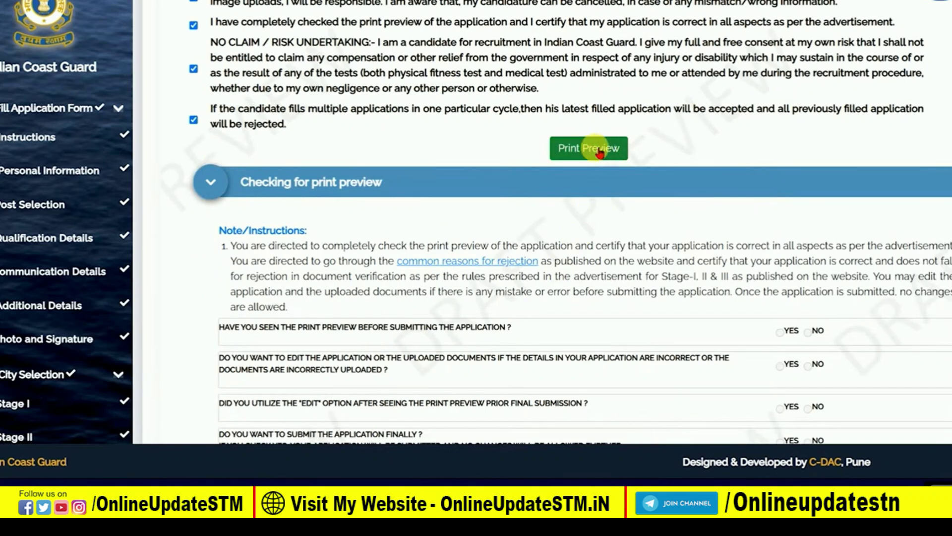
# Step: View the print preview, answer the four print preview questions Yes, No, Yes and Yes, and submit the preview
pyautogui.click(600, 149)
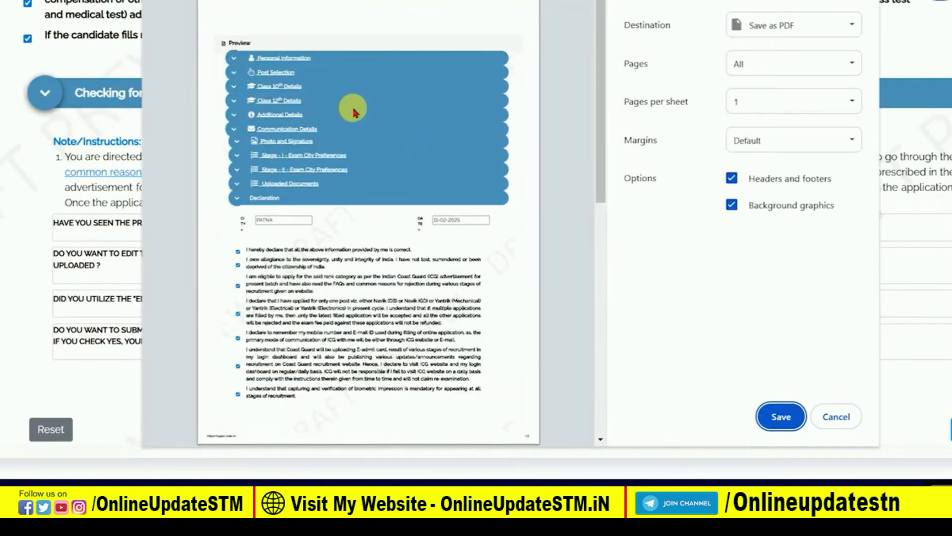
pyautogui.press('Escape')
pyautogui.click(781, 206)
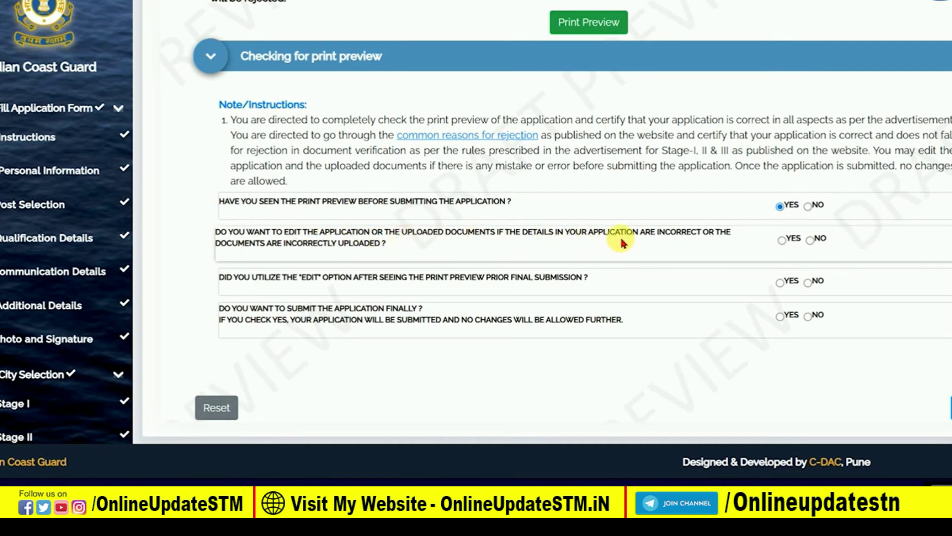
pyautogui.click(810, 241)
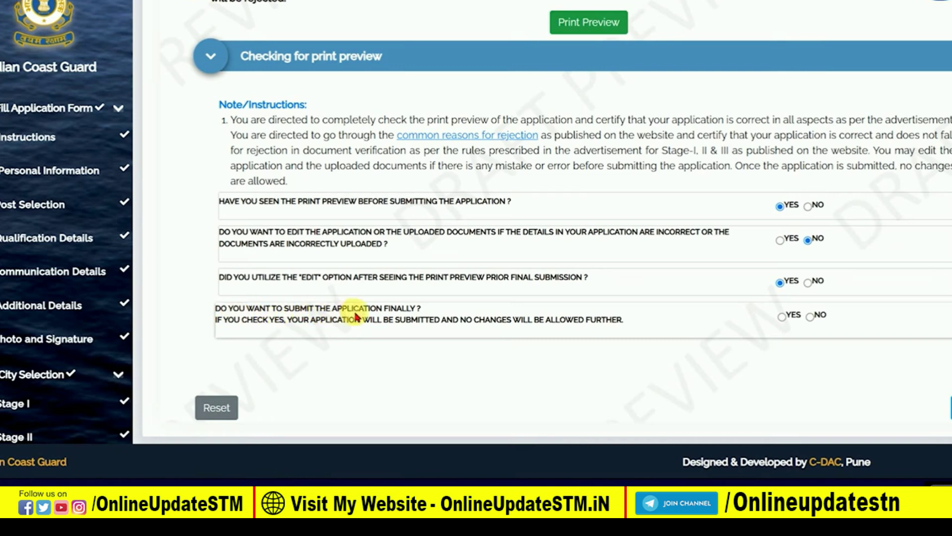
pyautogui.click(778, 316)
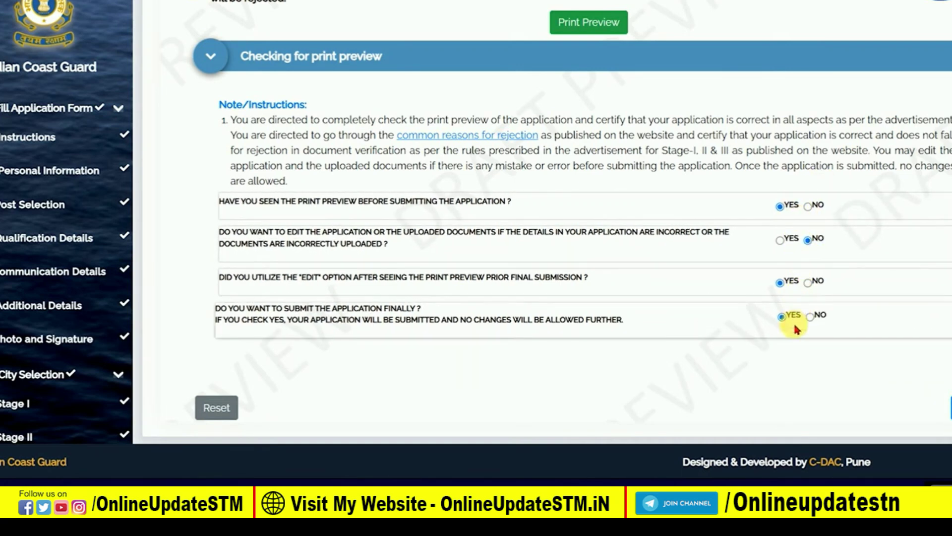
pyautogui.click(951, 407)
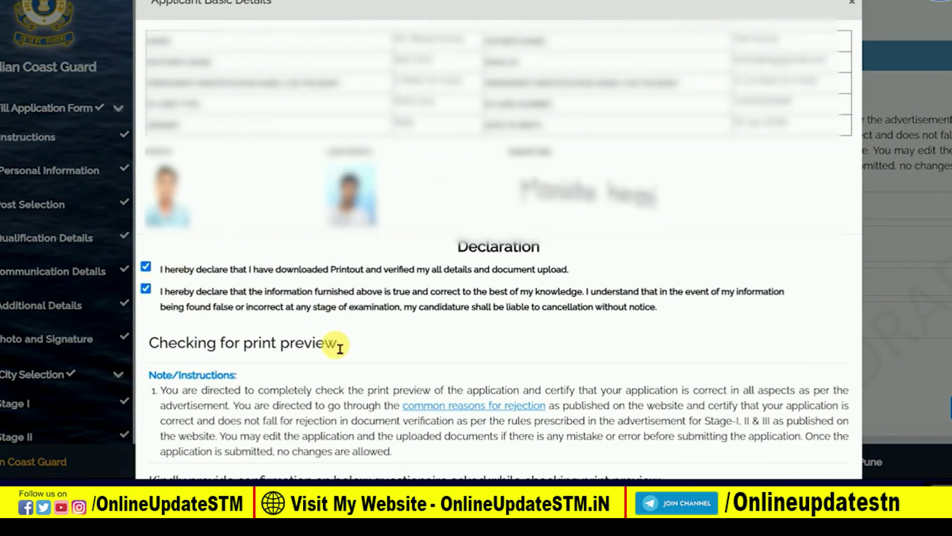
# Step: Tick all four print preview questionnaire confirmations in the applicant basic details and confirm the application details
pyautogui.scroll(-5, 386, 348)
pyautogui.click(144, 273)
pyautogui.click(144, 293)
pyautogui.click(144, 325)
pyautogui.click(144, 344)
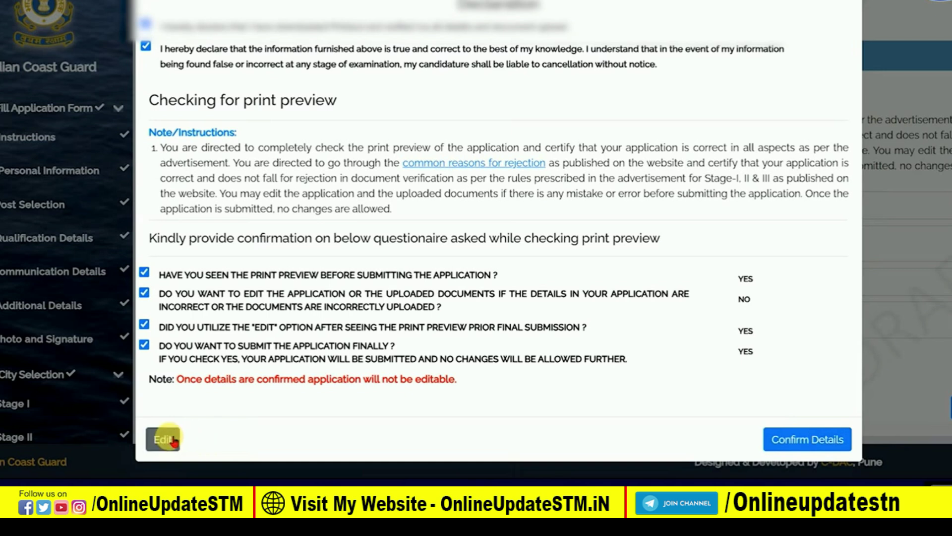
pyautogui.click(808, 439)
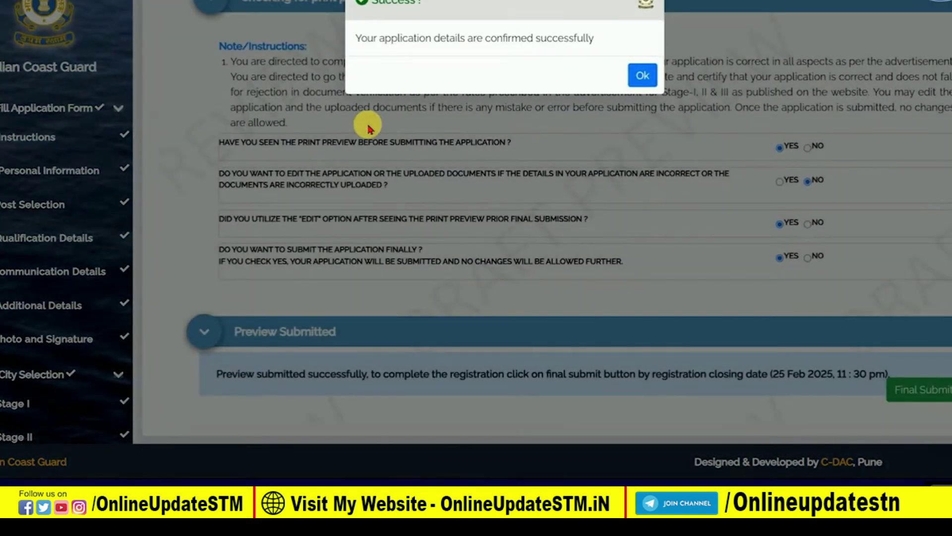
pyautogui.click(643, 76)
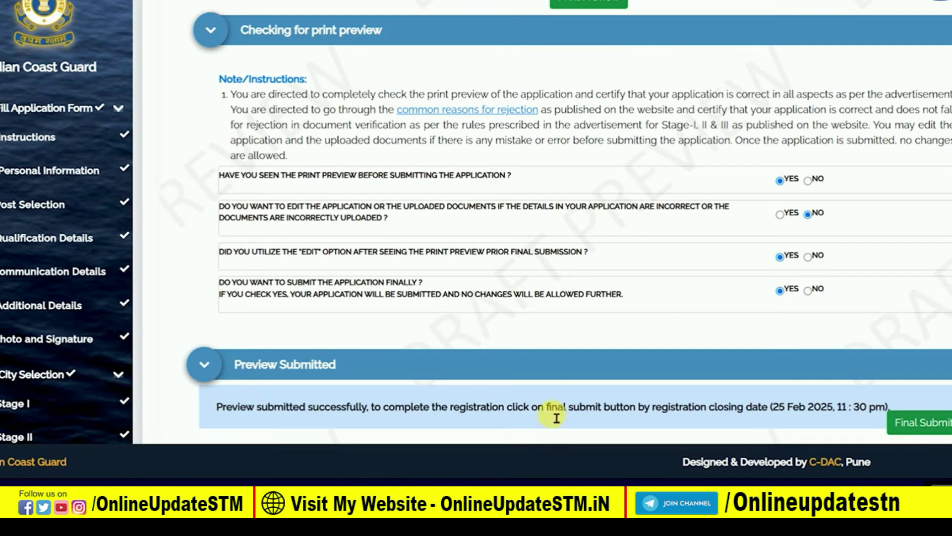
# Step: Make the final submission of the application and read the fee payment notice on the application status page
pyautogui.click(928, 424)
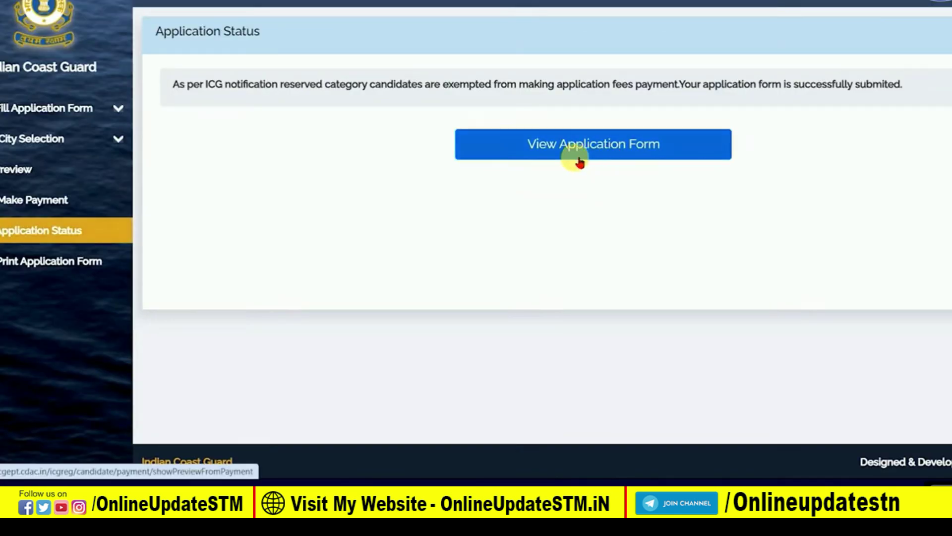
pyautogui.moveTo(224, 87); pyautogui.dragTo(747, 93)
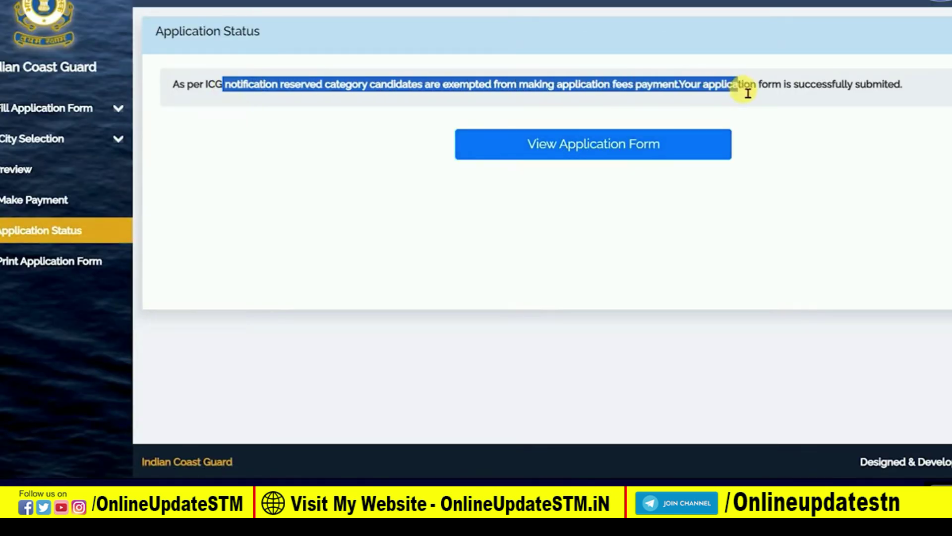
pyautogui.click(748, 94)
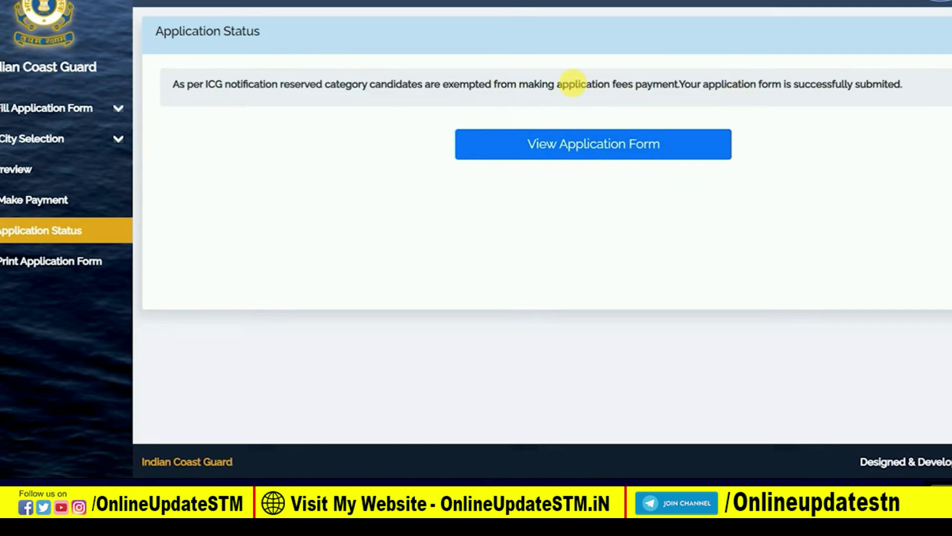
pyautogui.moveTo(677, 93); pyautogui.dragTo(731, 89)
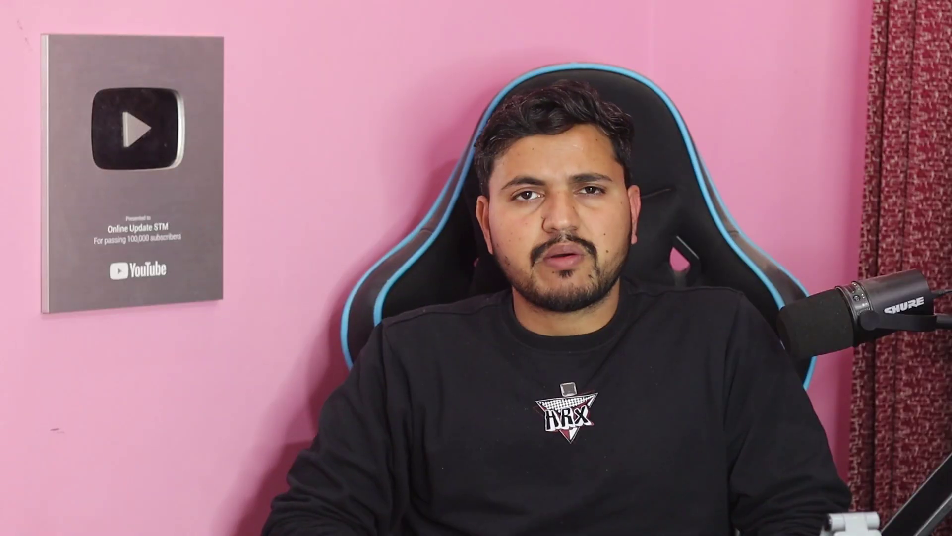